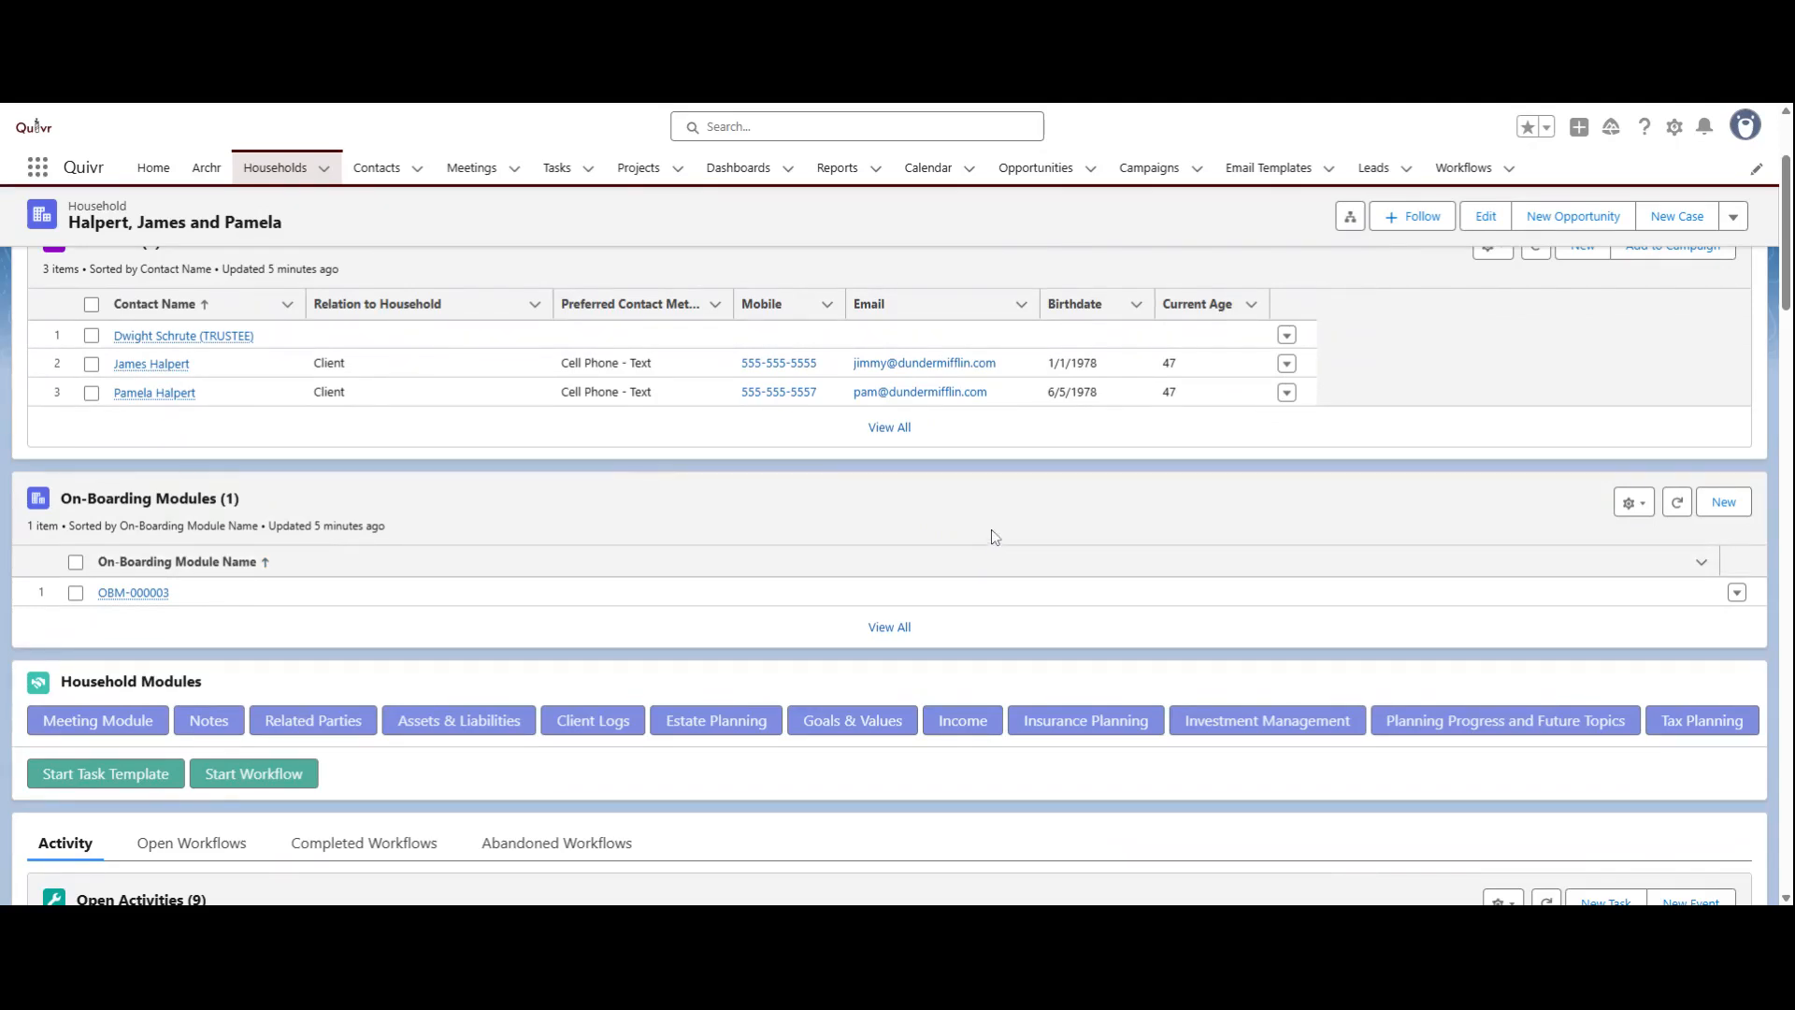
Step: Change the household's record type to Ex-Client in its administrative information and save the record
{"action": "scroll", "coordinate": [990, 531], "scroll_direction": "up", "scroll_amount": 2}
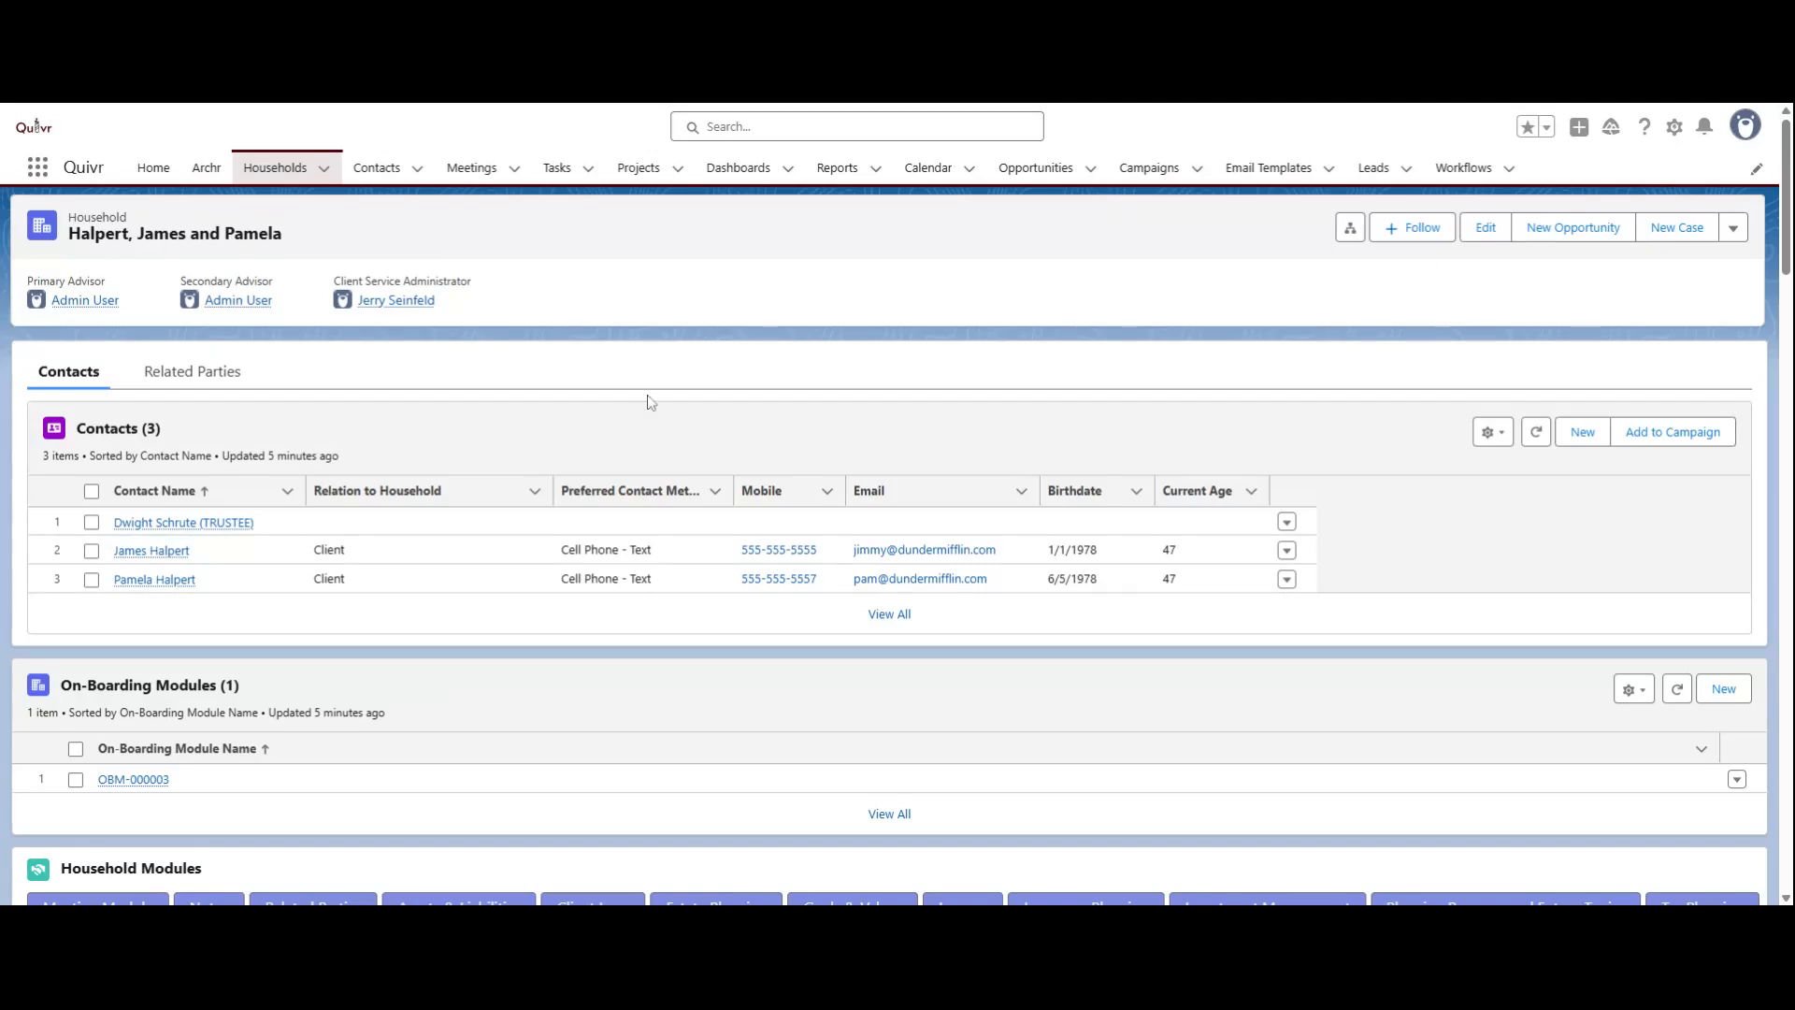
{"action": "scroll", "coordinate": [644, 405], "scroll_direction": "down", "scroll_amount": 6}
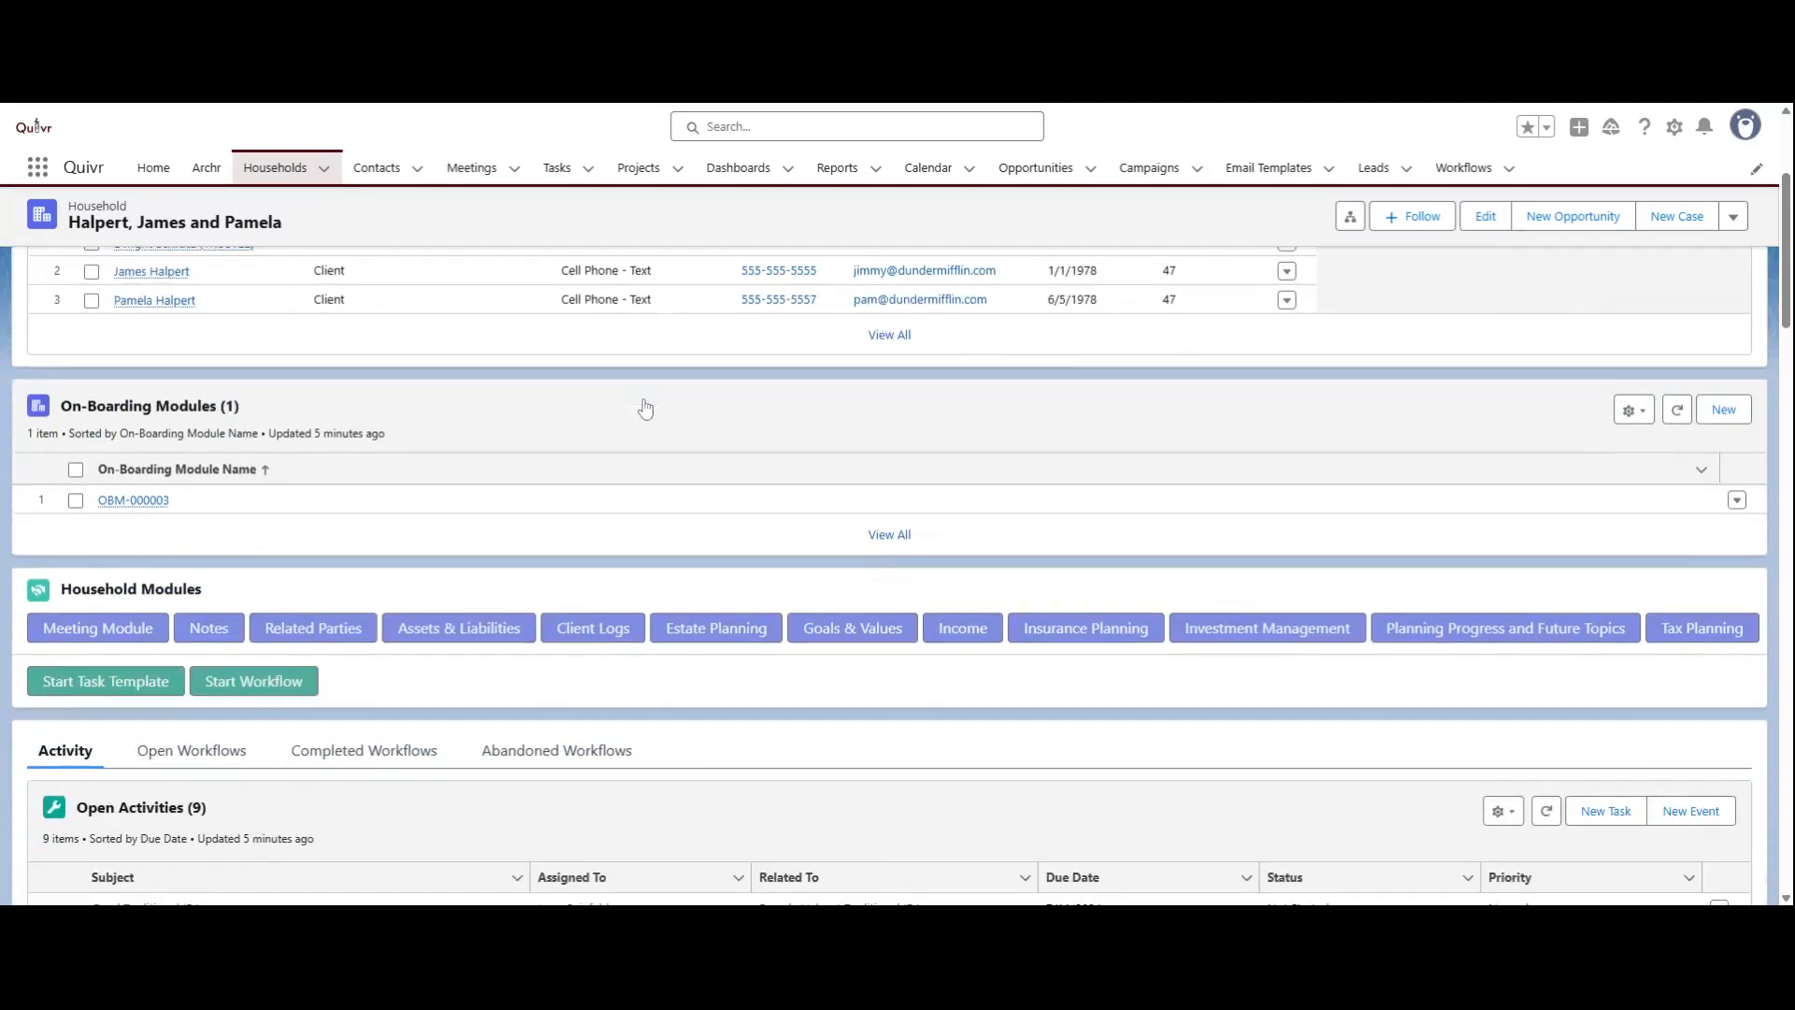
{"action": "scroll", "coordinate": [645, 405], "scroll_direction": "down", "scroll_amount": 10}
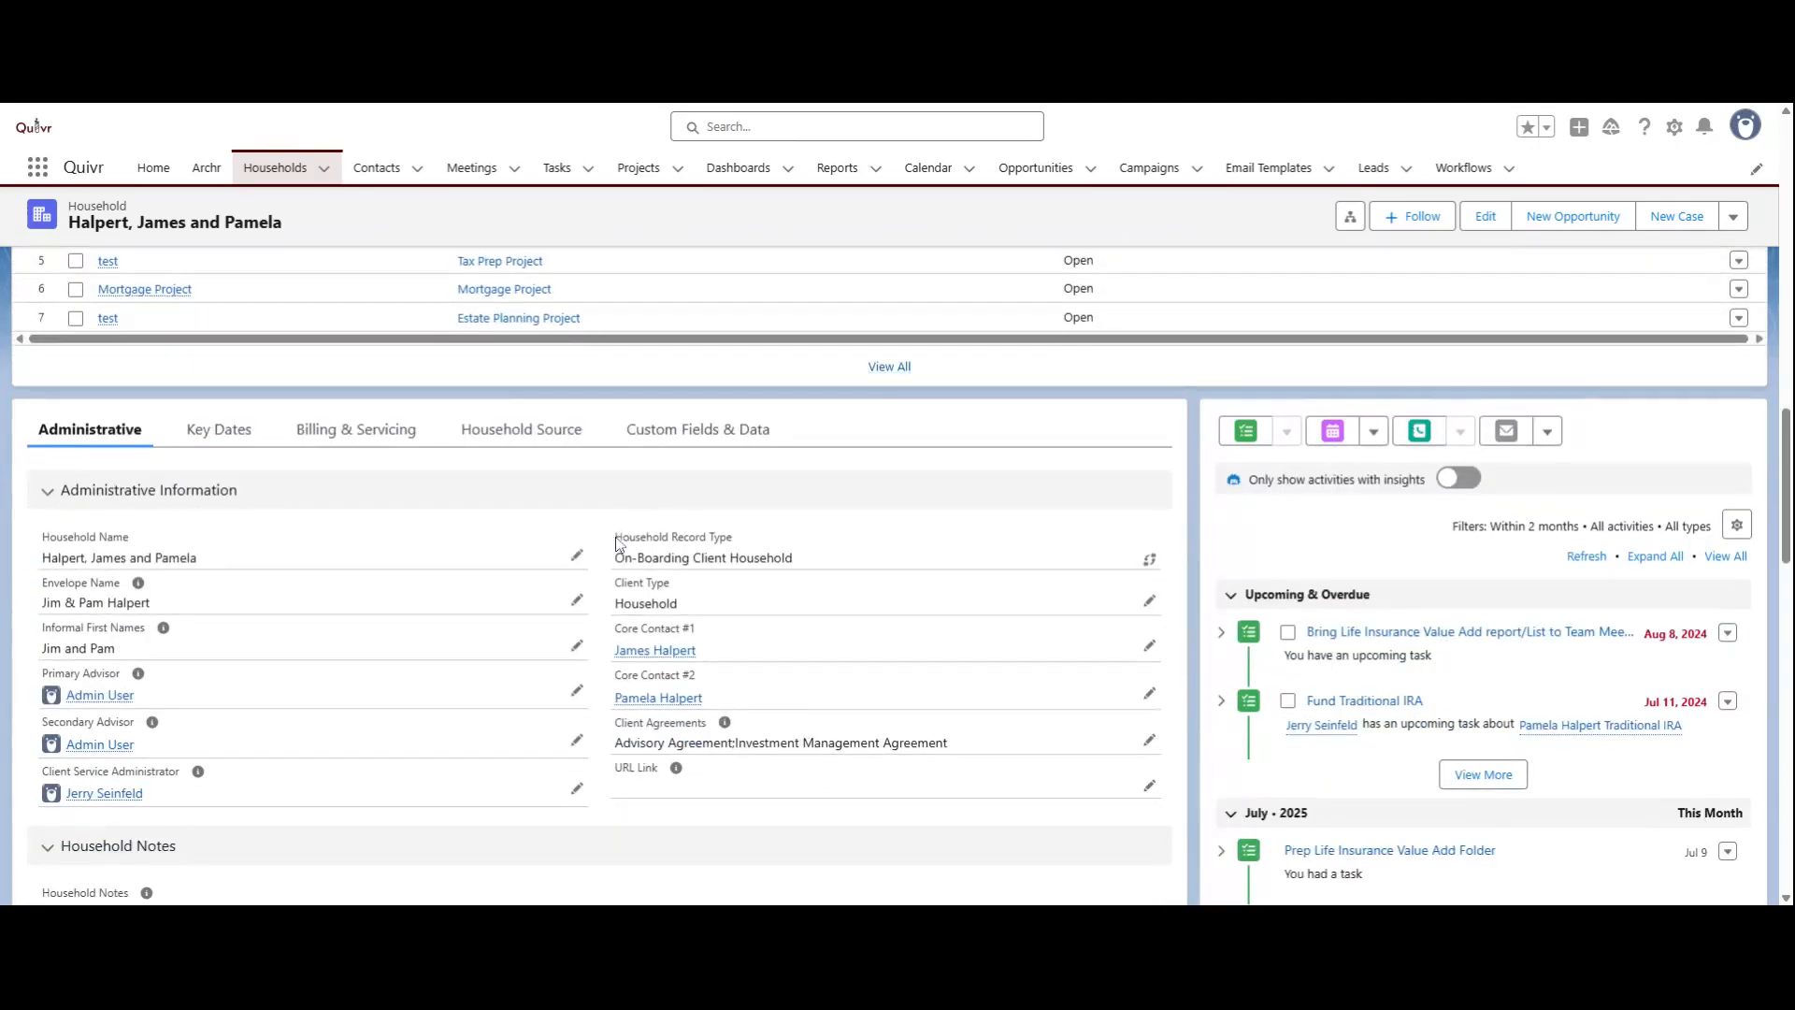
{"action": "left_click_drag", "start_coordinate": [614, 536], "coordinate": [806, 557]}
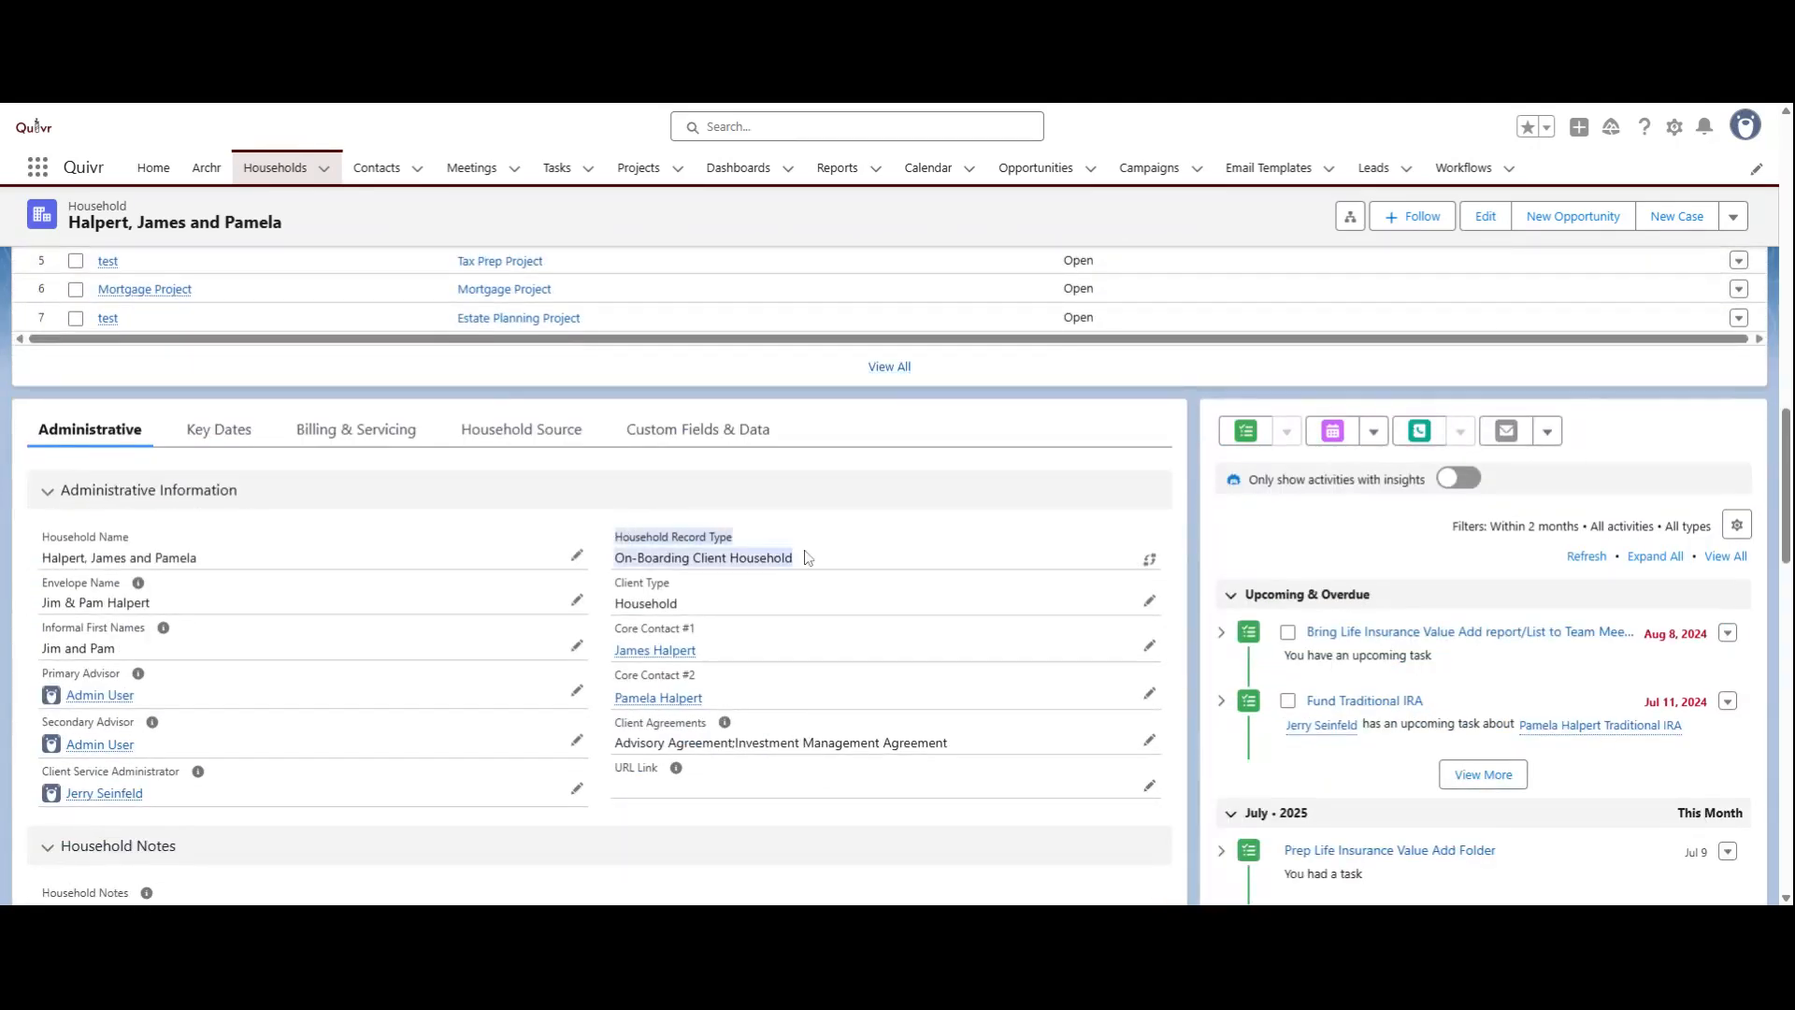
{"action": "left_click", "coordinate": [1149, 560]}
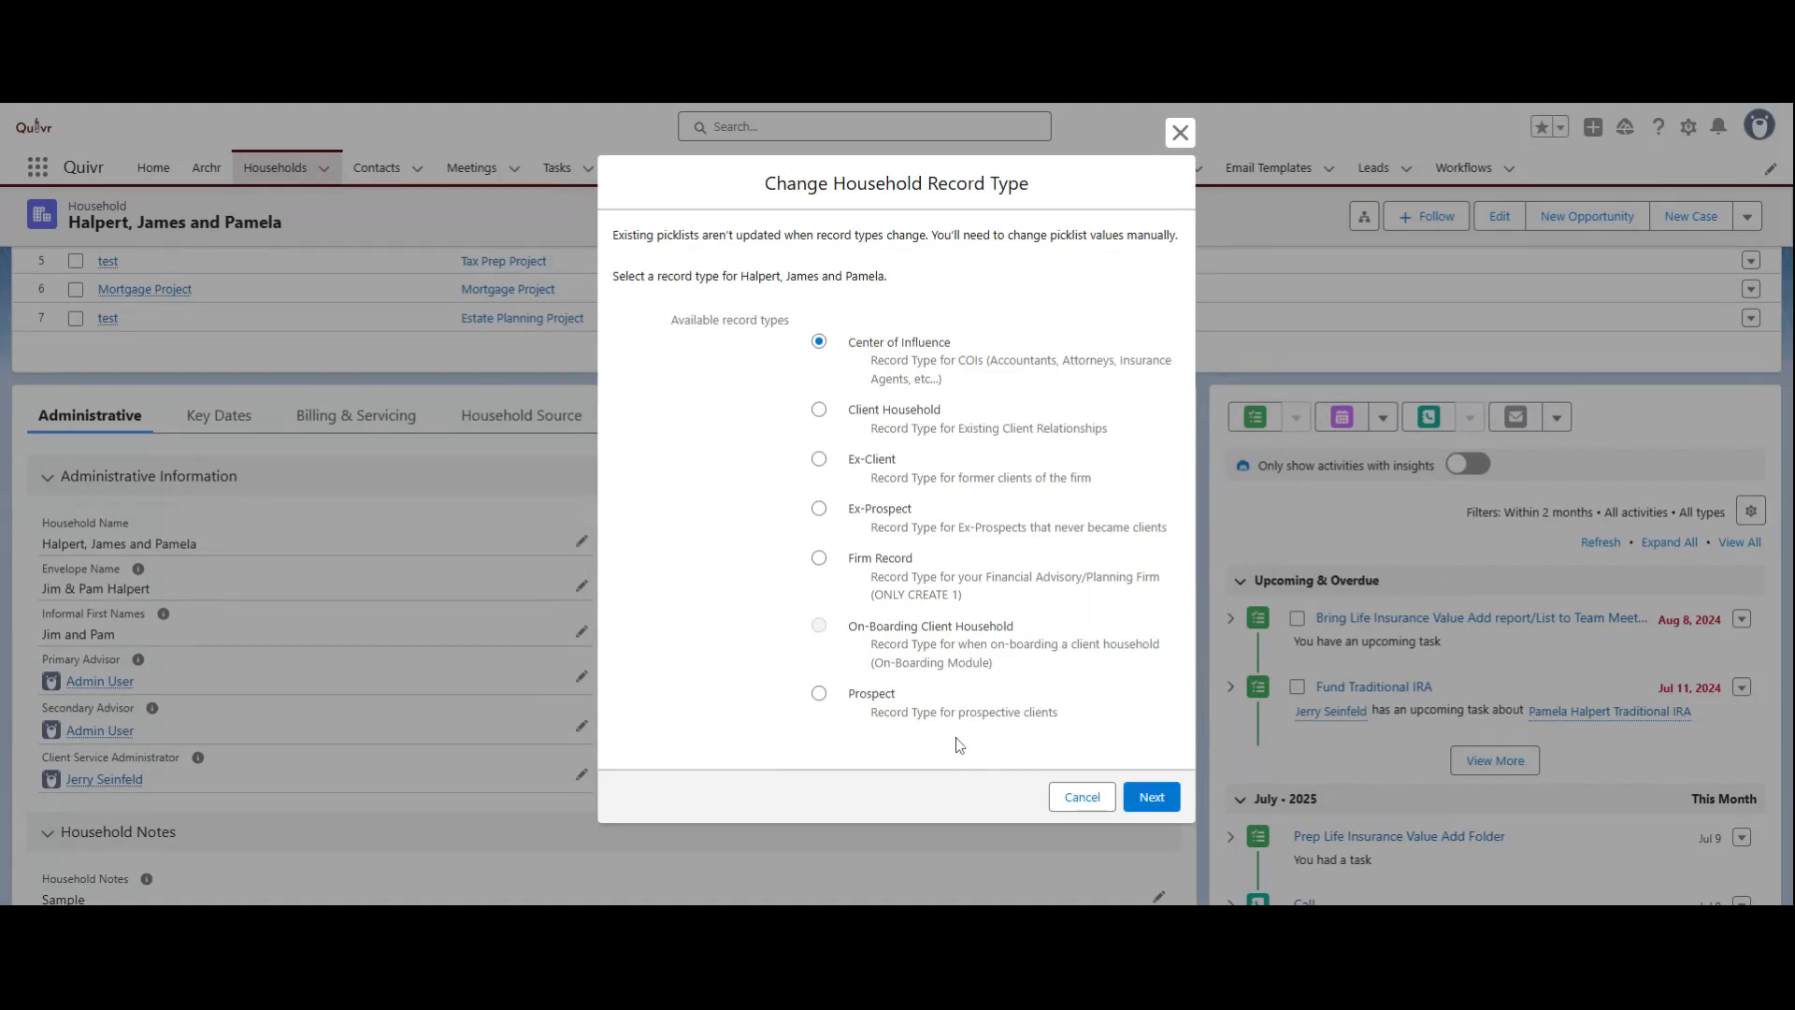
{"action": "left_click", "coordinate": [819, 459]}
{"action": "left_click", "coordinate": [1166, 803]}
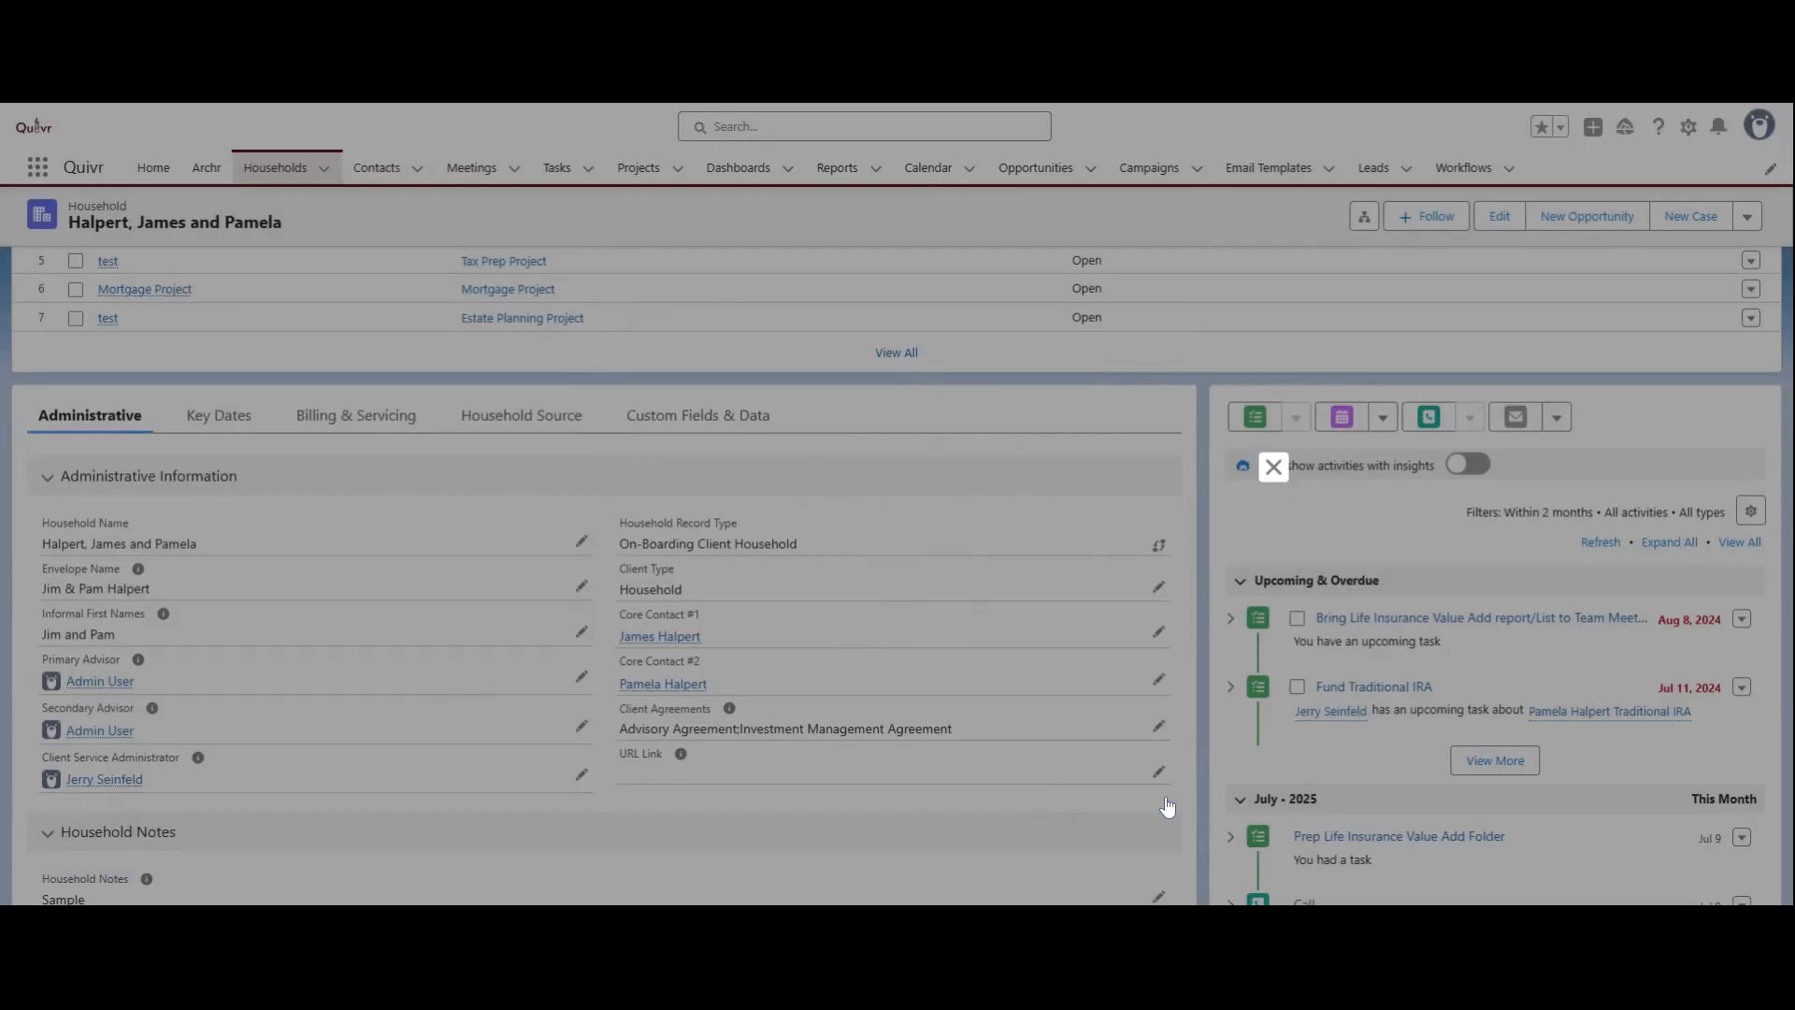
{"action": "scroll", "coordinate": [819, 598], "scroll_direction": "down", "scroll_amount": 5}
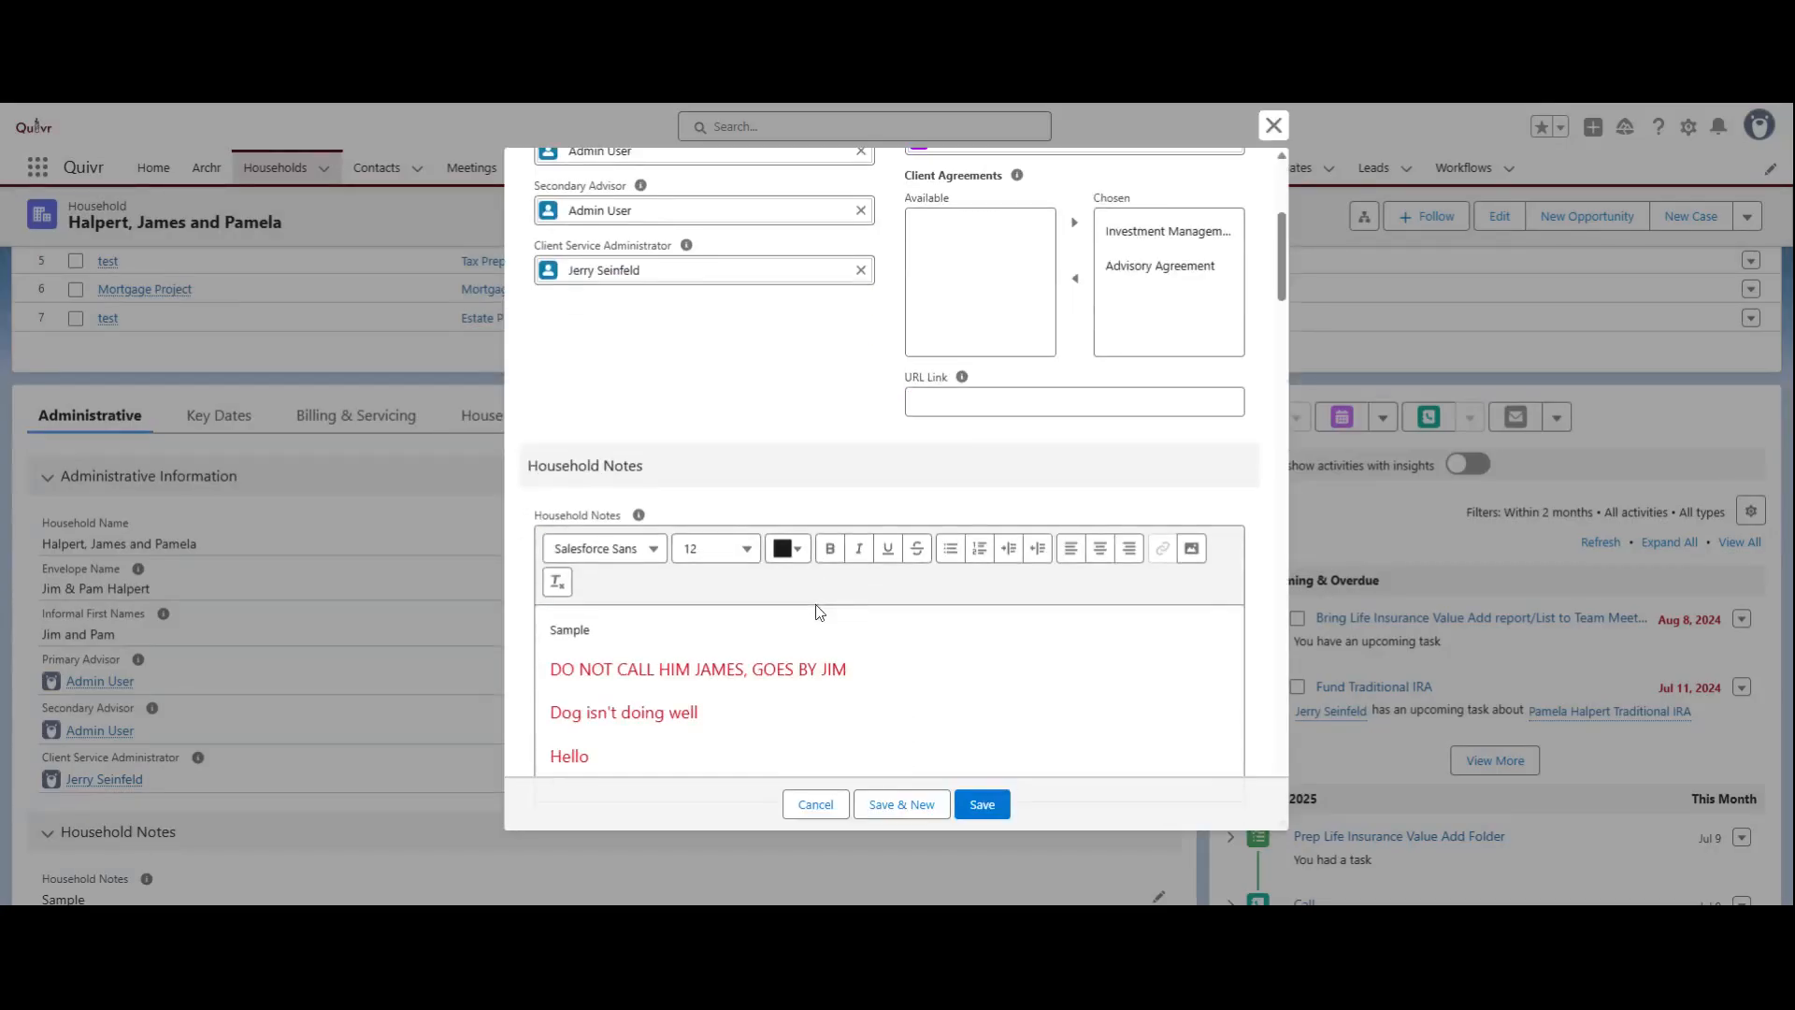
{"action": "left_click", "coordinate": [981, 806]}
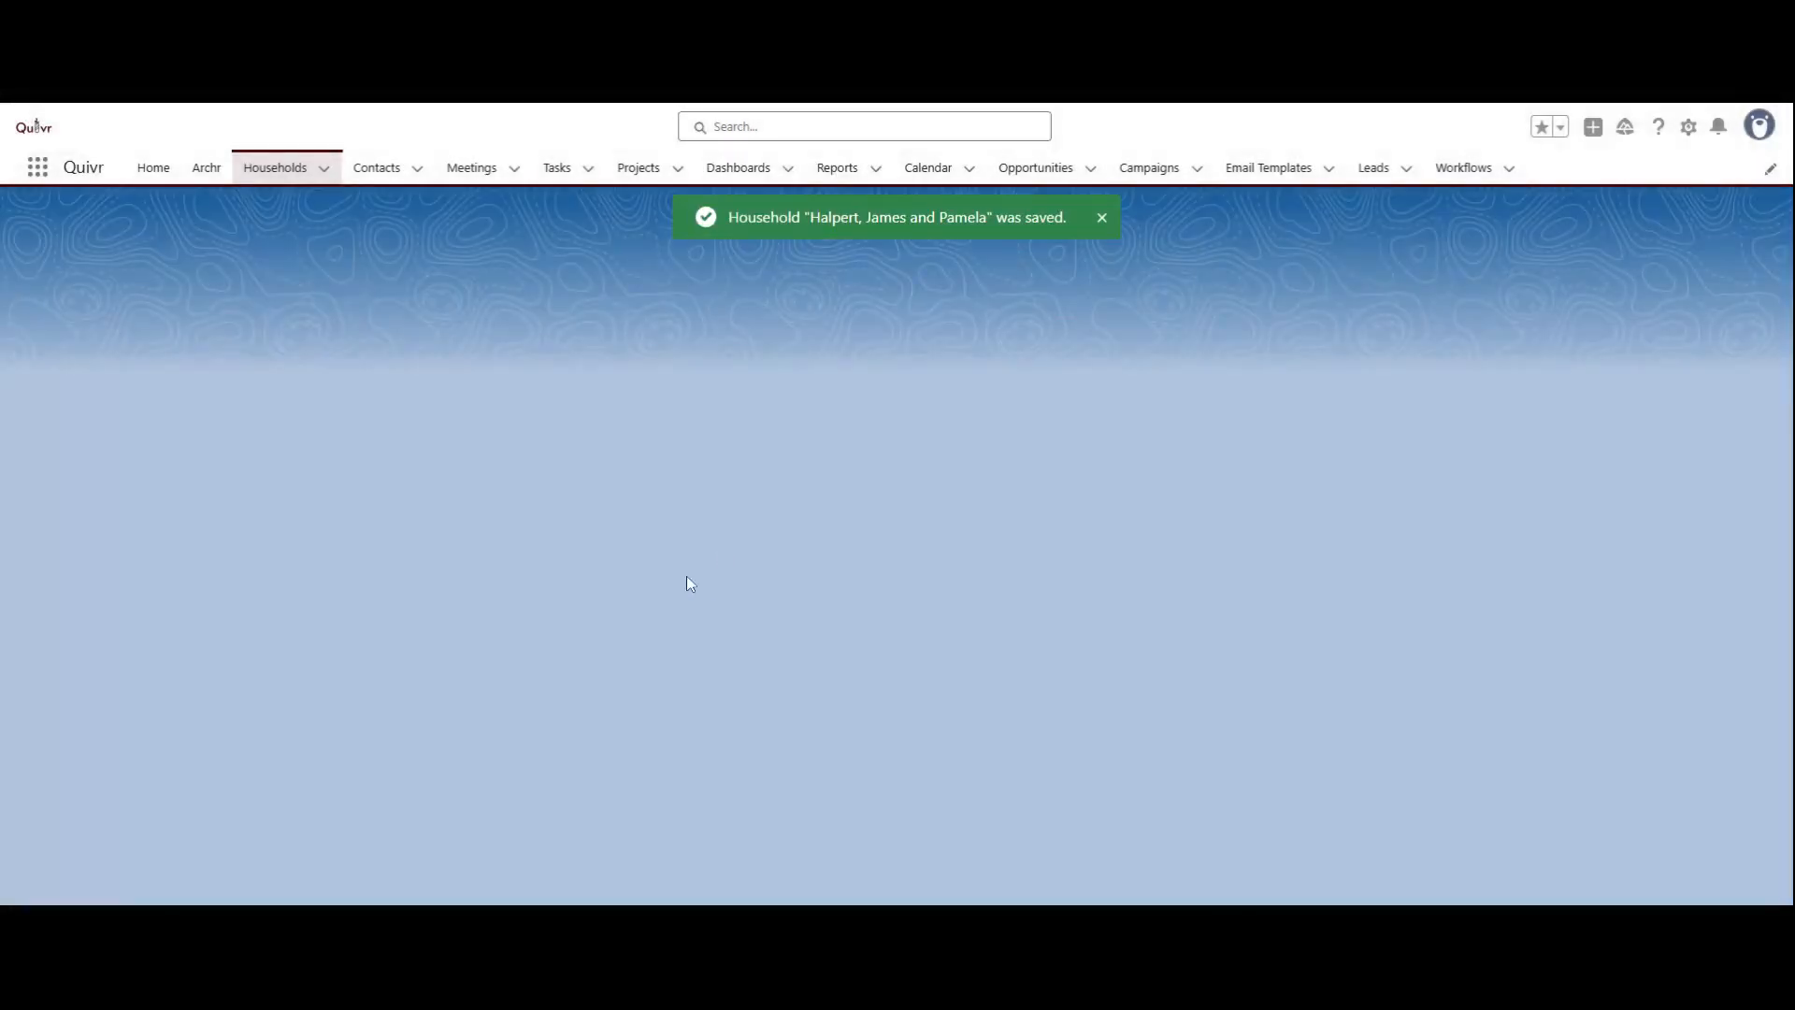
Step: Change the household's record type to Center of Influence, set the COI Category to Accounting Firm, and save
{"action": "scroll", "coordinate": [374, 575], "scroll_direction": "down", "scroll_amount": 3}
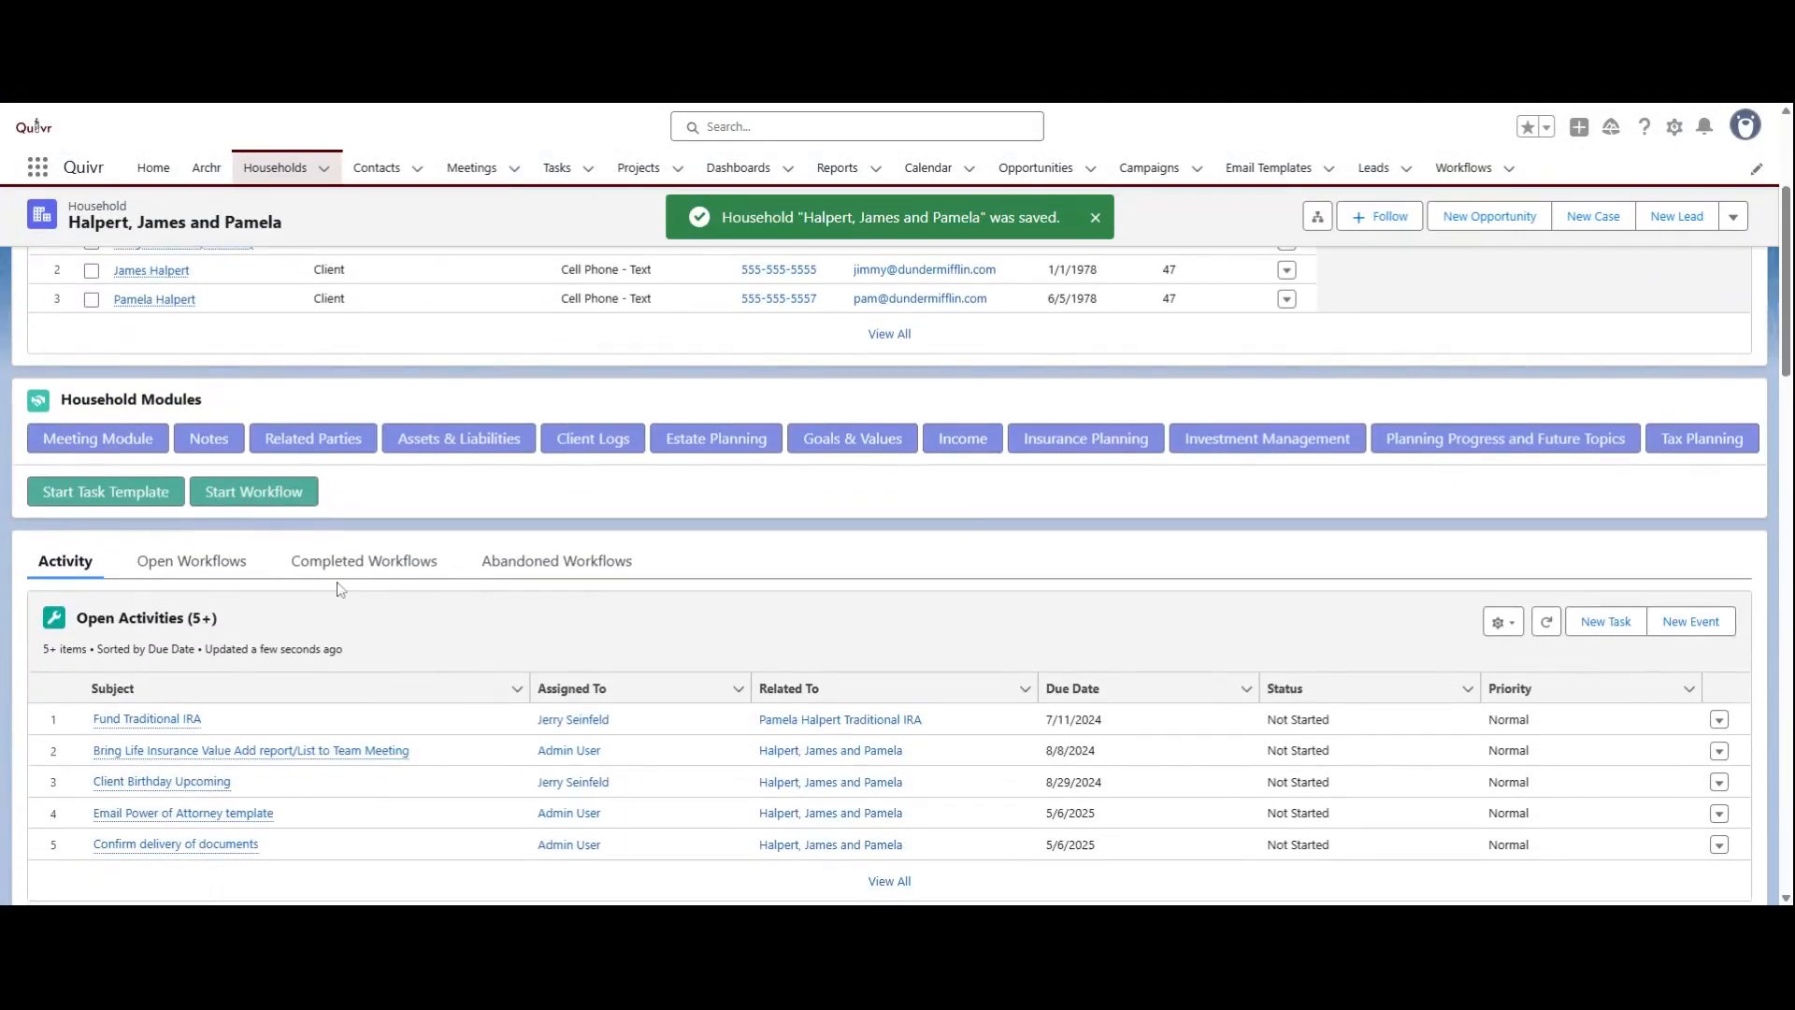
{"action": "scroll", "coordinate": [864, 593], "scroll_direction": "down", "scroll_amount": 4}
{"action": "scroll", "coordinate": [864, 593], "scroll_direction": "down", "scroll_amount": 3}
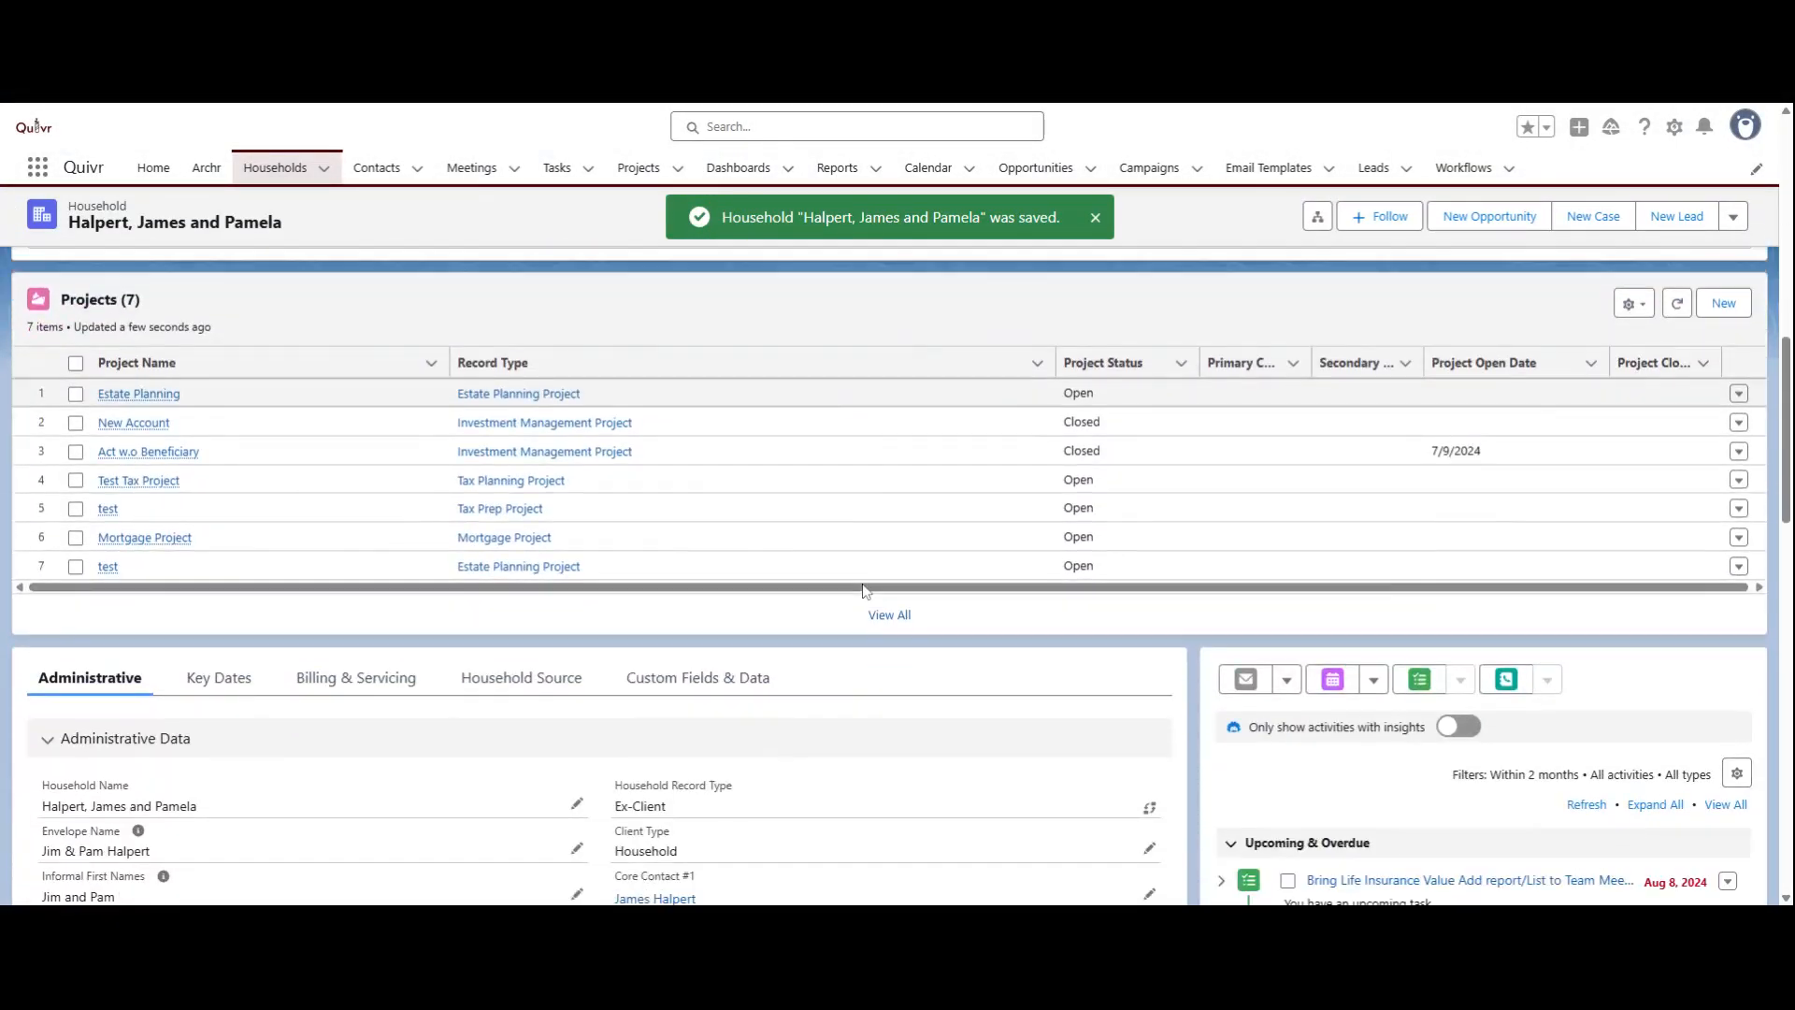
{"action": "scroll", "coordinate": [865, 592], "scroll_direction": "down", "scroll_amount": 1}
{"action": "scroll", "coordinate": [865, 591], "scroll_direction": "down", "scroll_amount": 1}
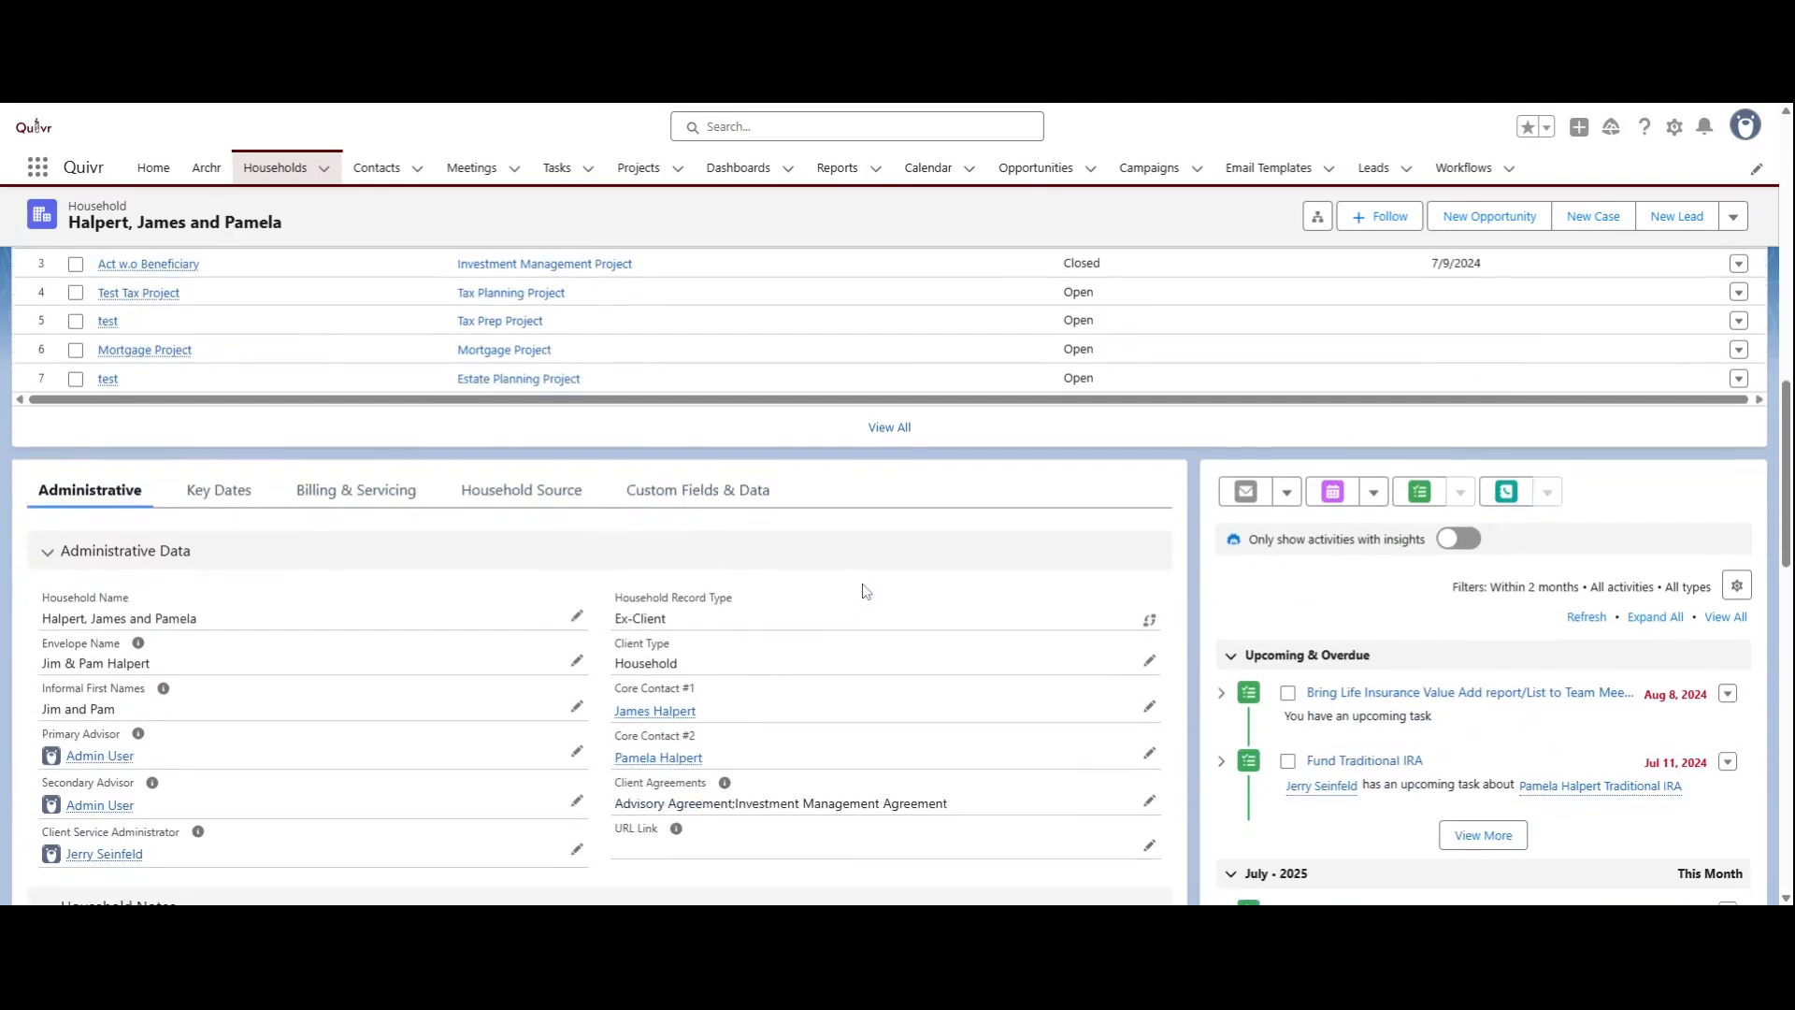
{"action": "left_click", "coordinate": [1149, 620]}
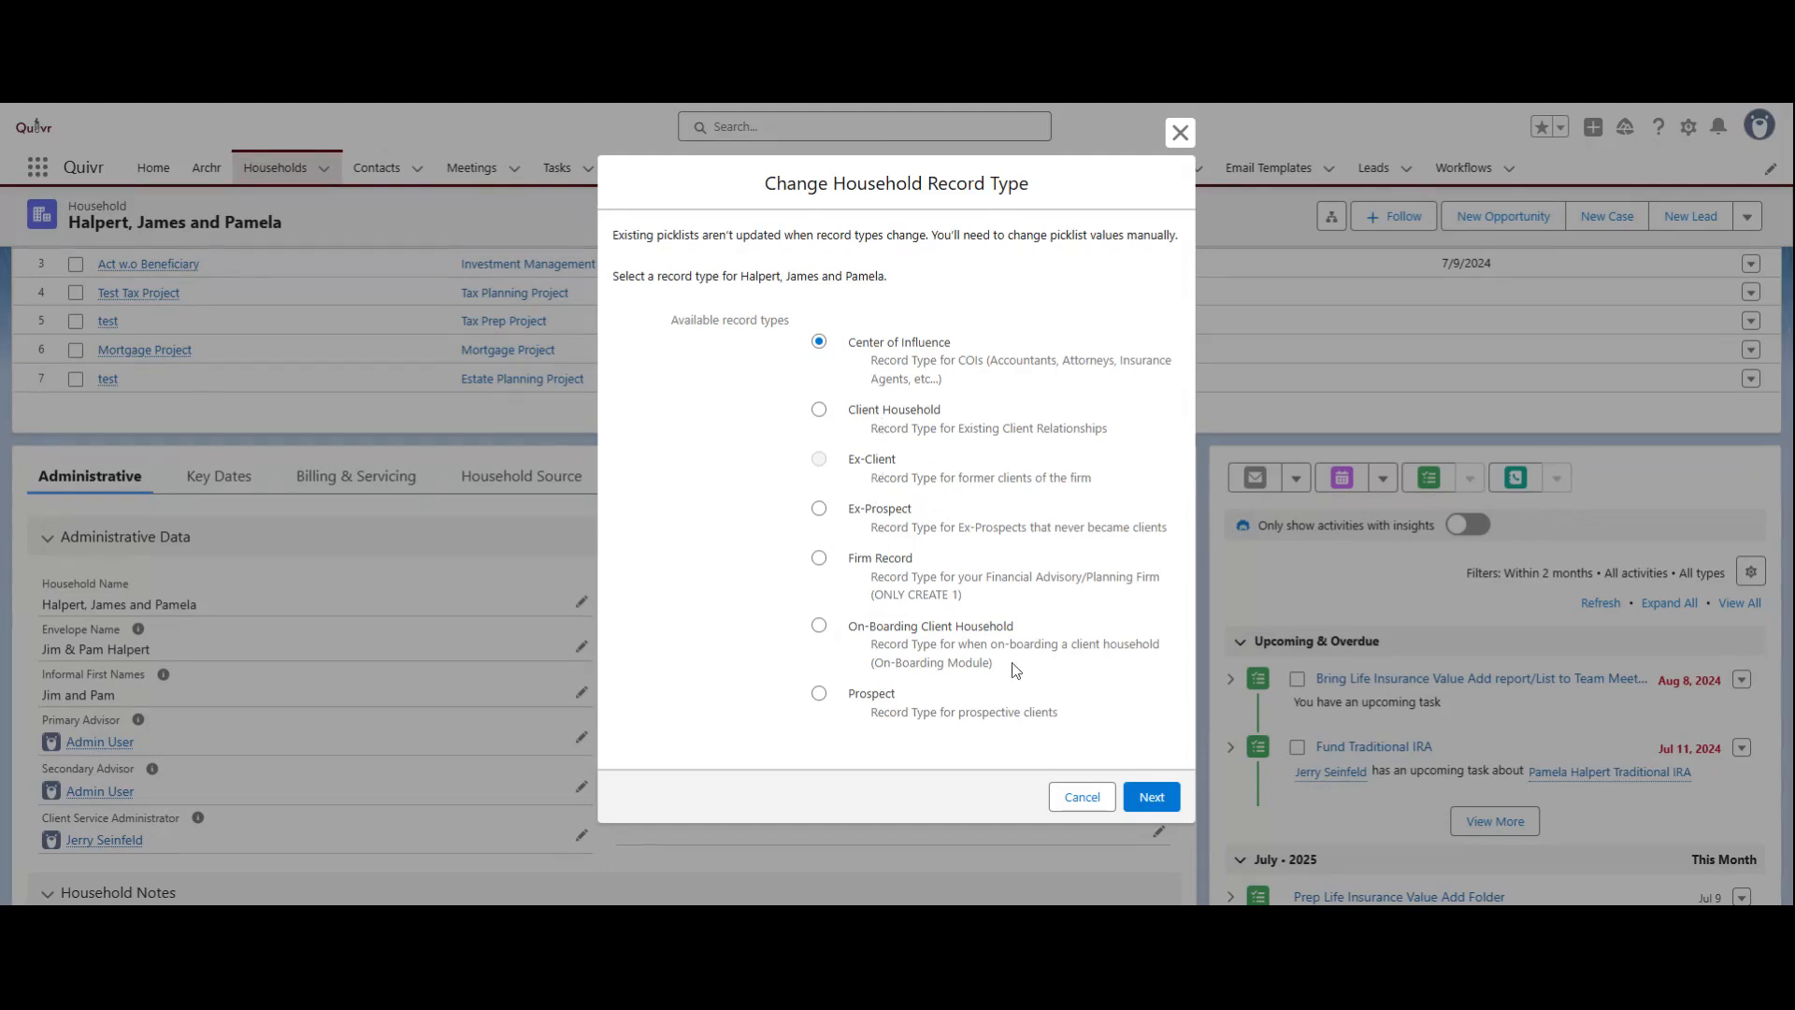
{"action": "left_click", "coordinate": [1147, 798]}
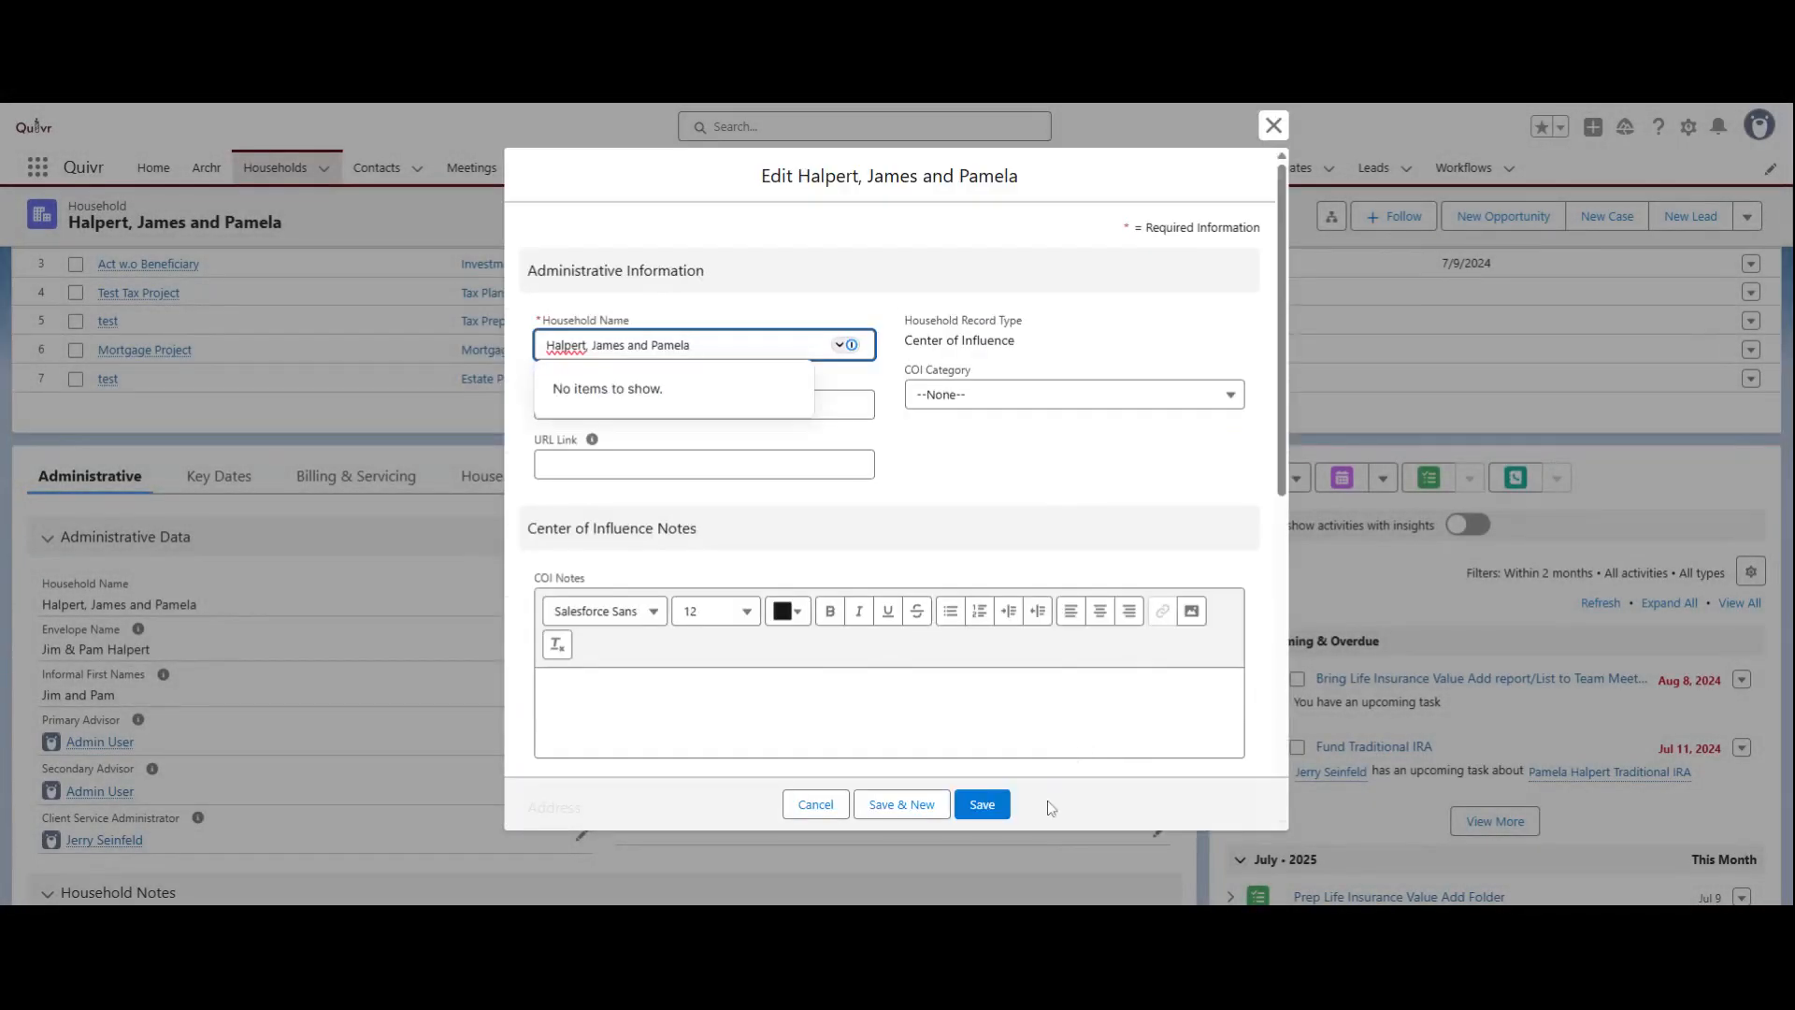
{"action": "left_click", "coordinate": [1006, 804]}
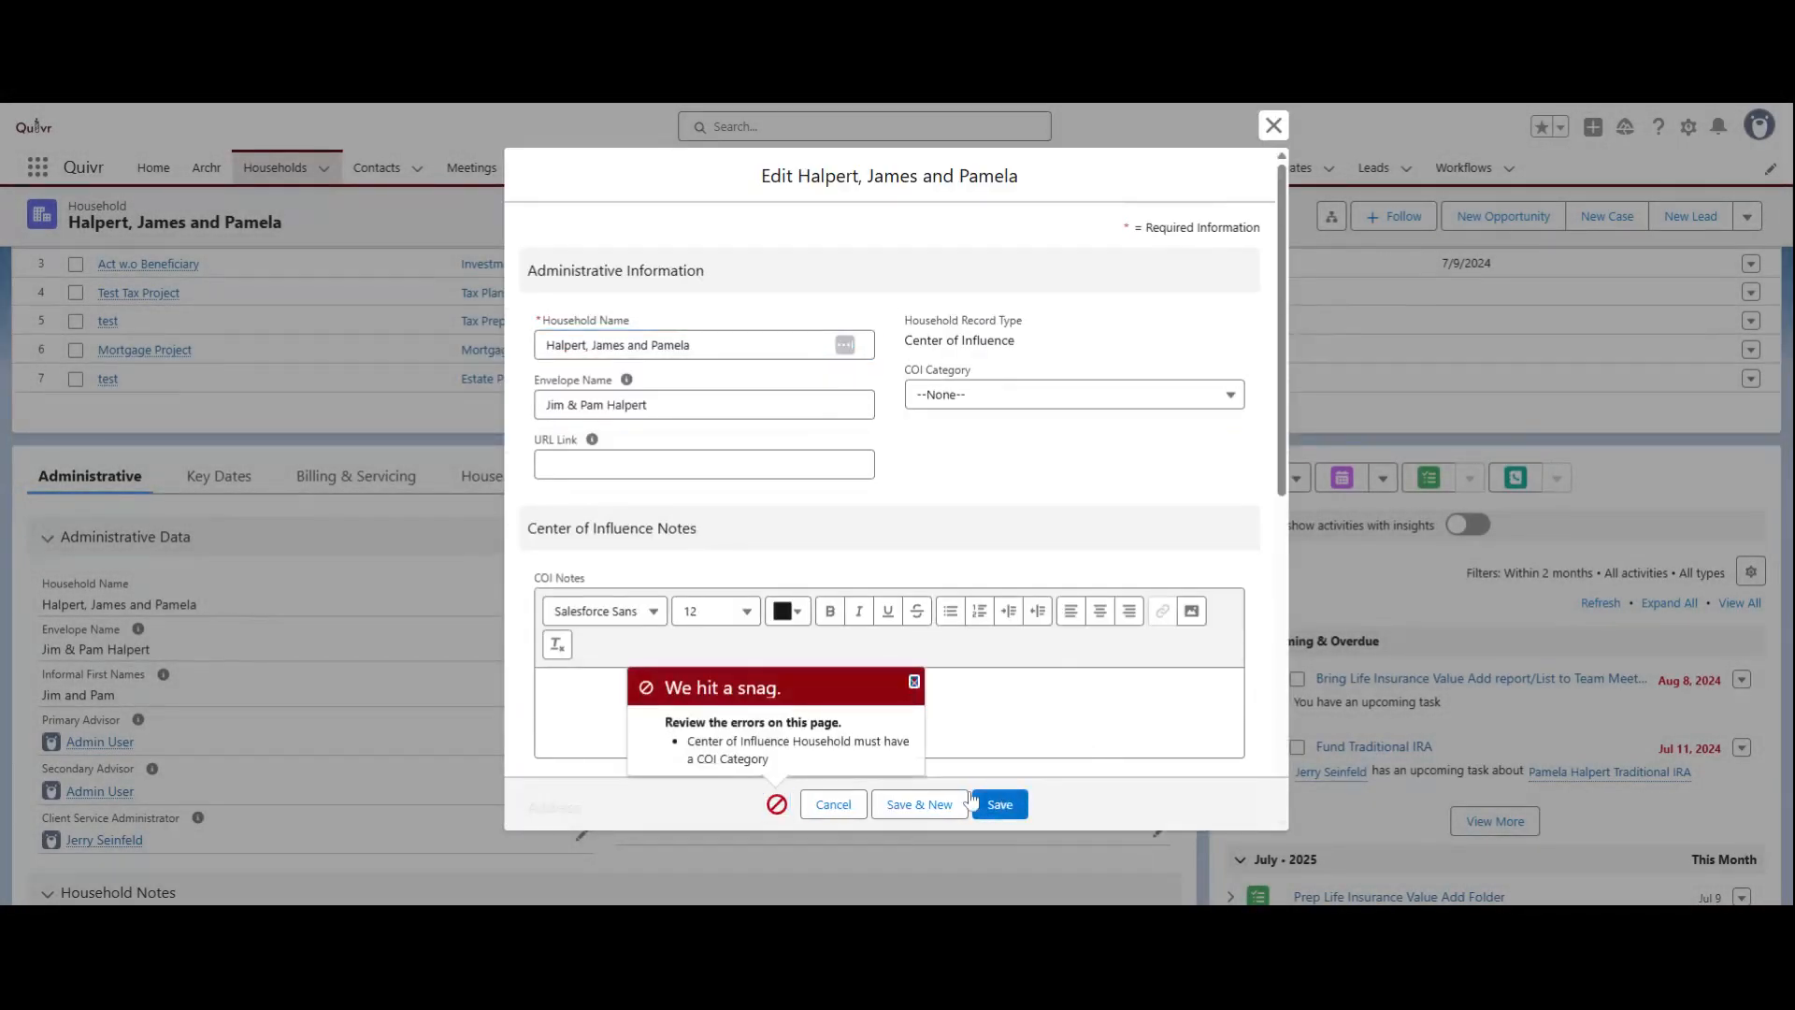
{"action": "left_click", "coordinate": [1075, 394]}
{"action": "left_click", "coordinate": [982, 465]}
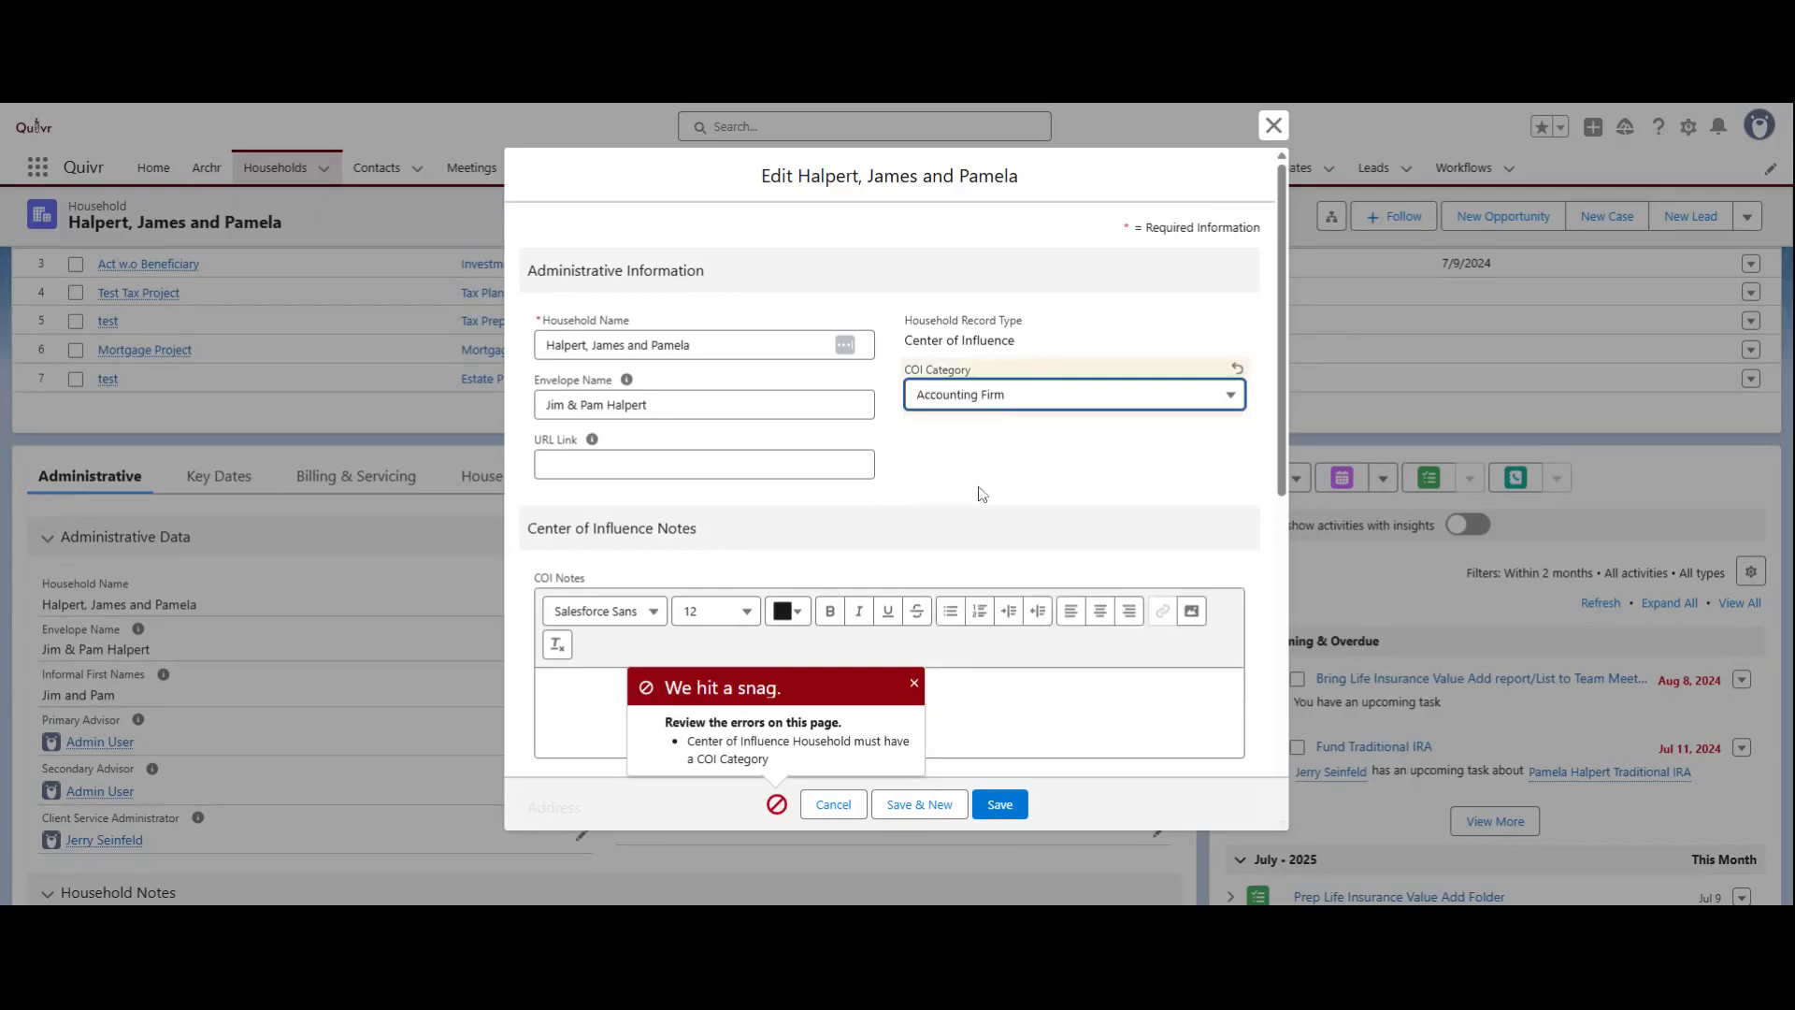
{"action": "left_click", "coordinate": [1015, 804]}
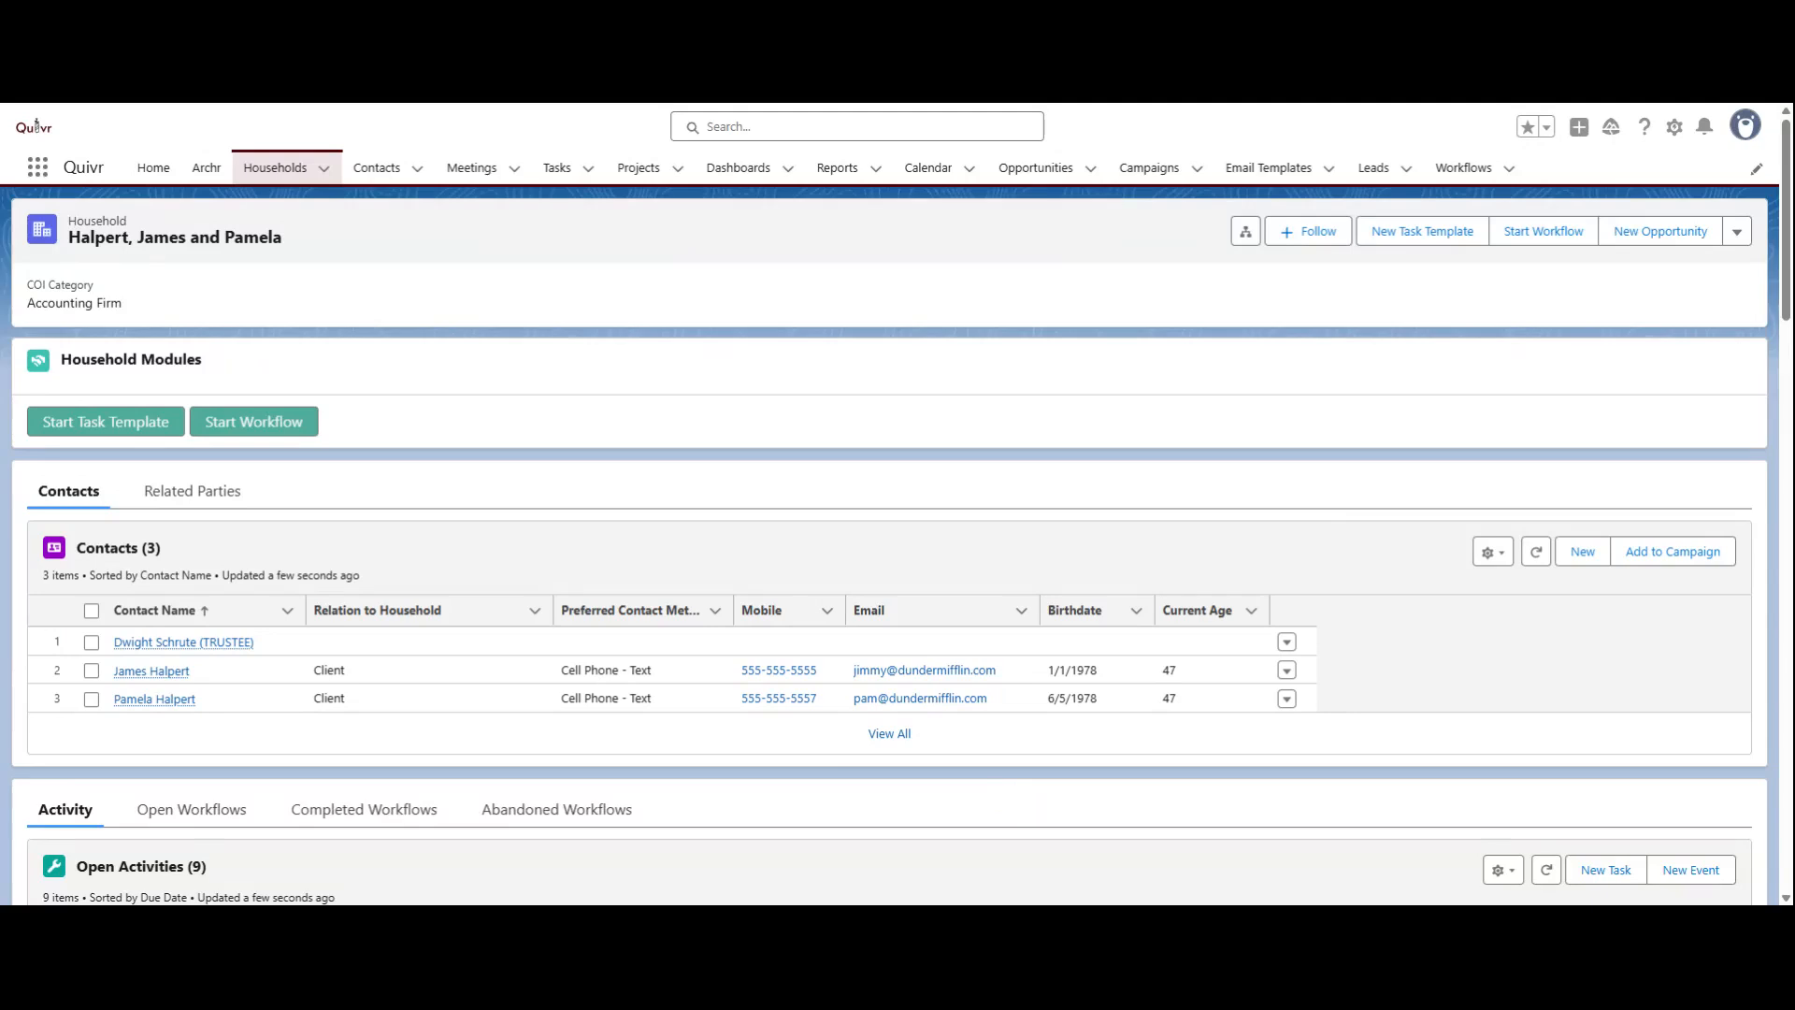
Step: Review the Center of Influence page layout, including the Assets & Liabilities section of its related records
{"action": "scroll", "coordinate": [937, 732], "scroll_direction": "down", "scroll_amount": 1}
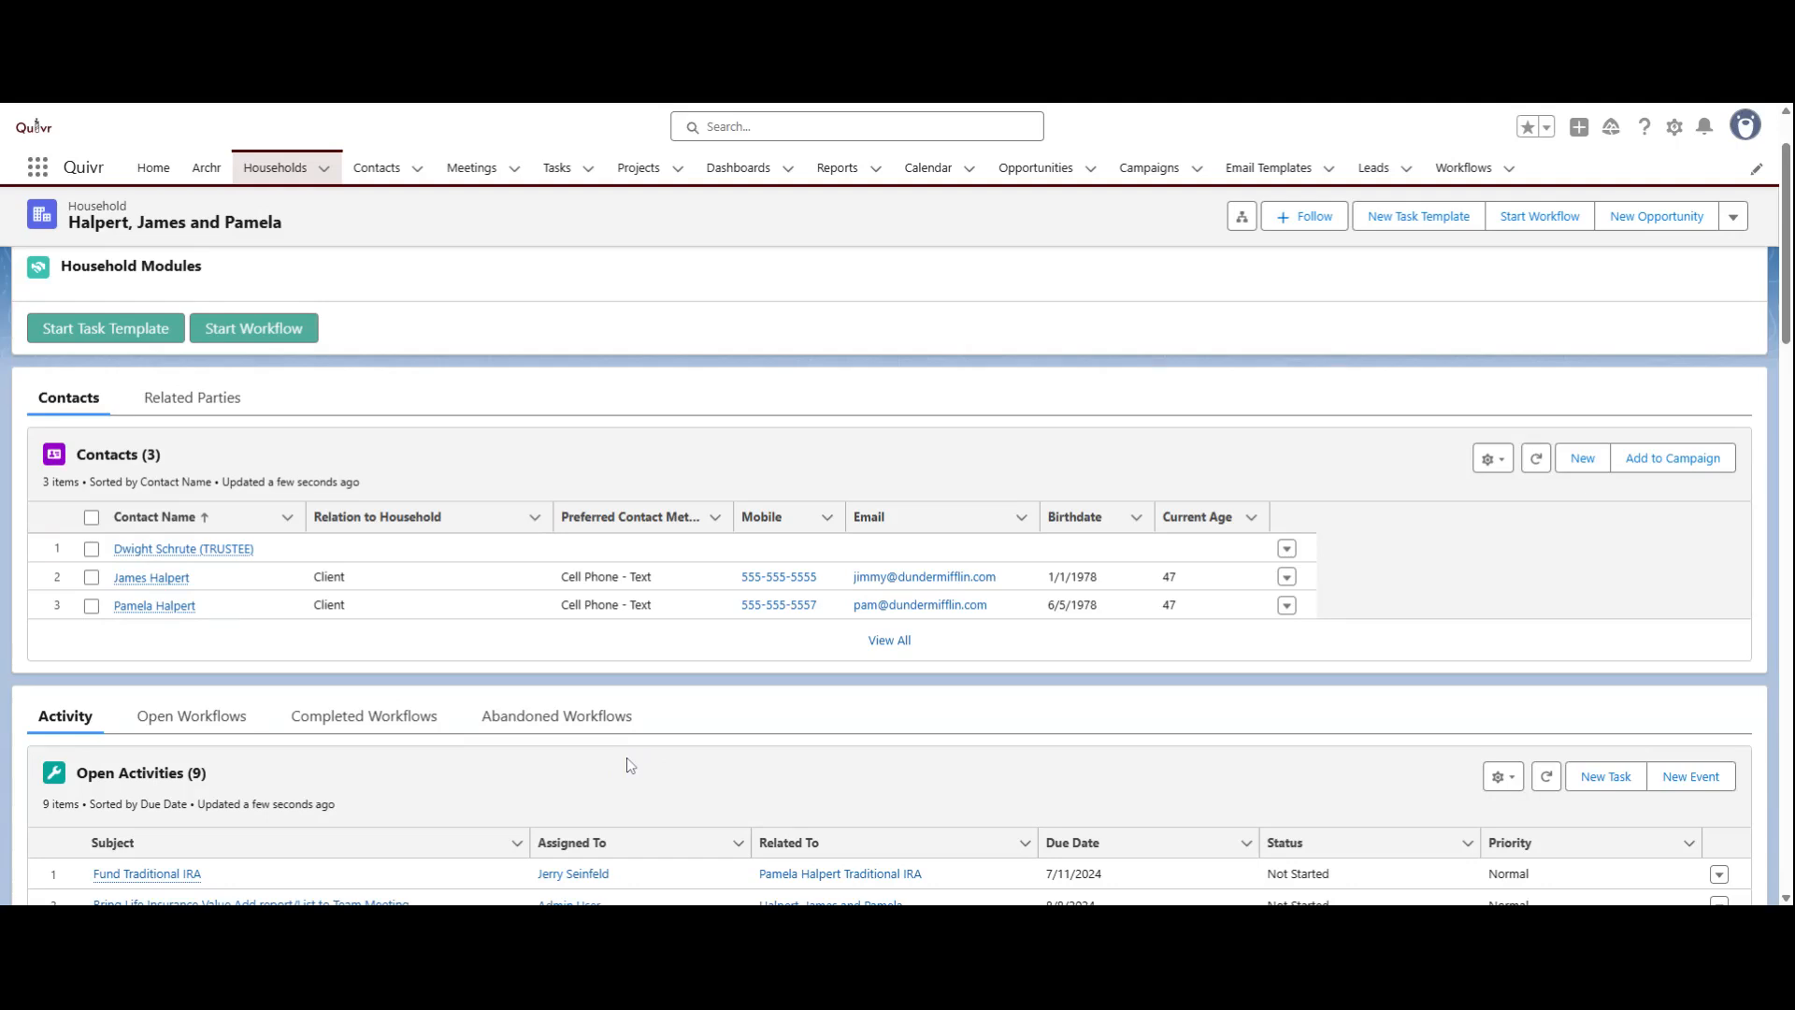
{"action": "scroll", "coordinate": [625, 771], "scroll_direction": "down", "scroll_amount": 8}
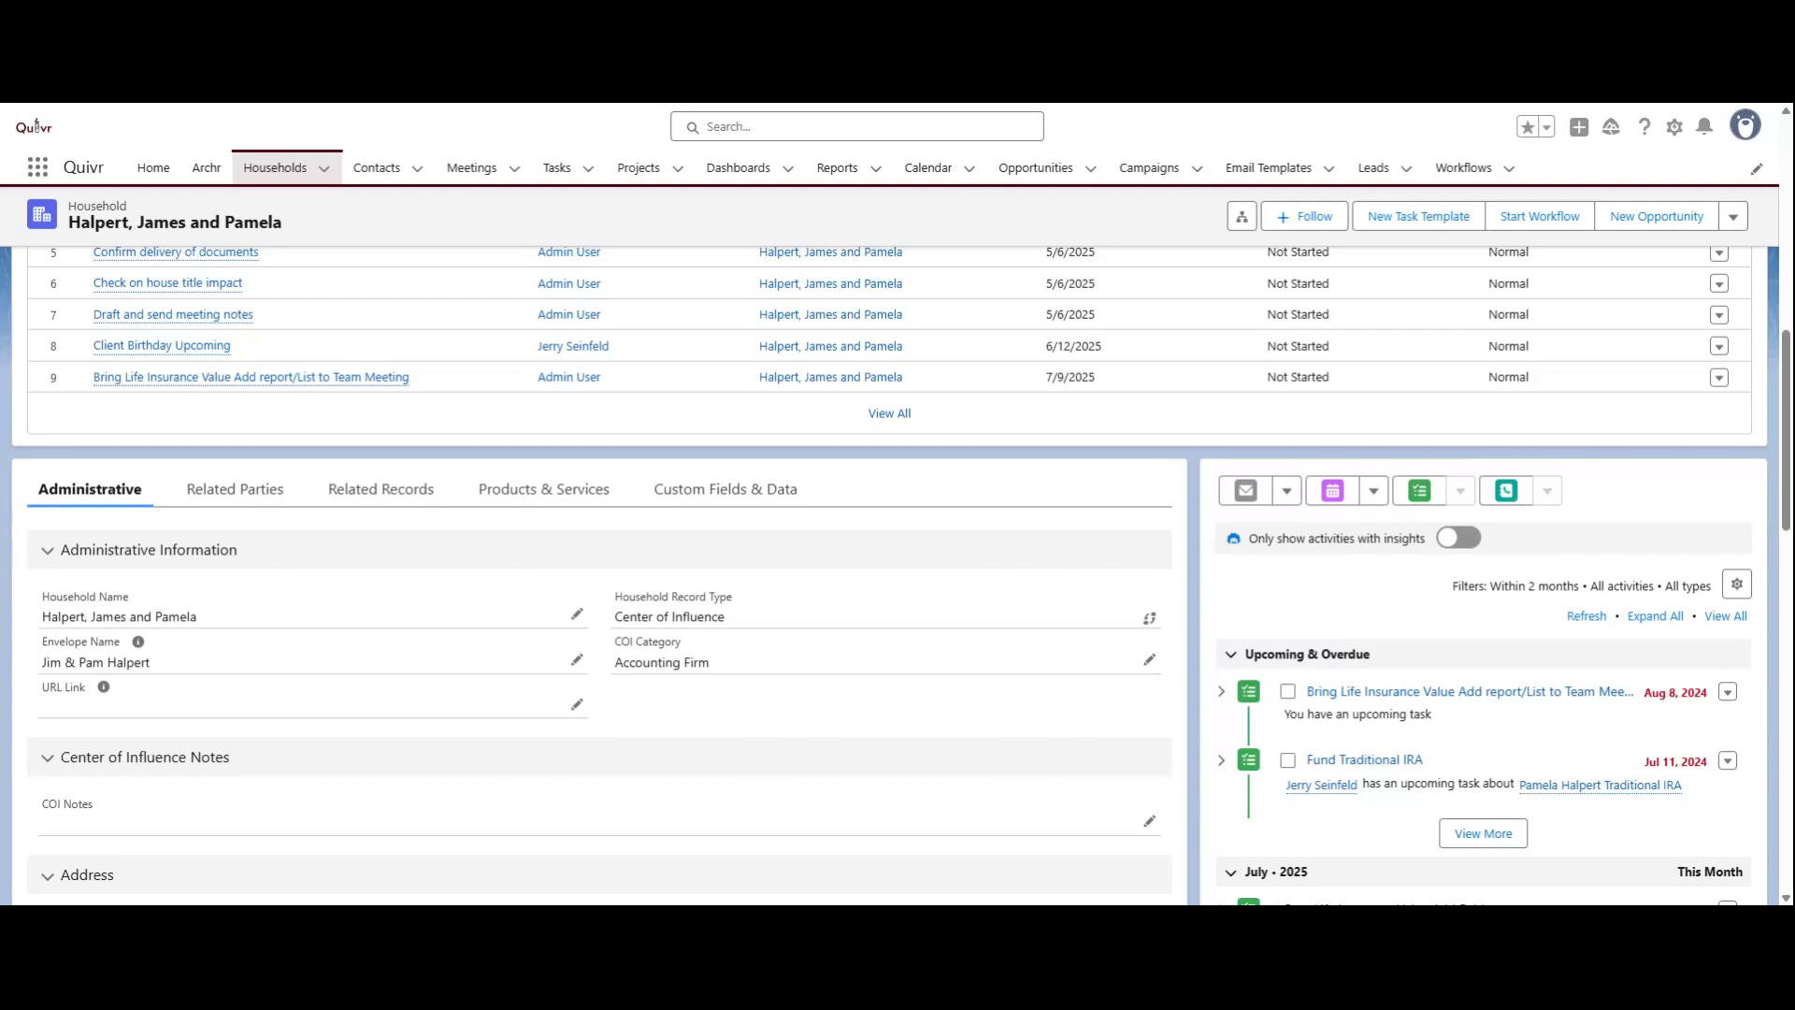
{"action": "left_click", "coordinate": [360, 504]}
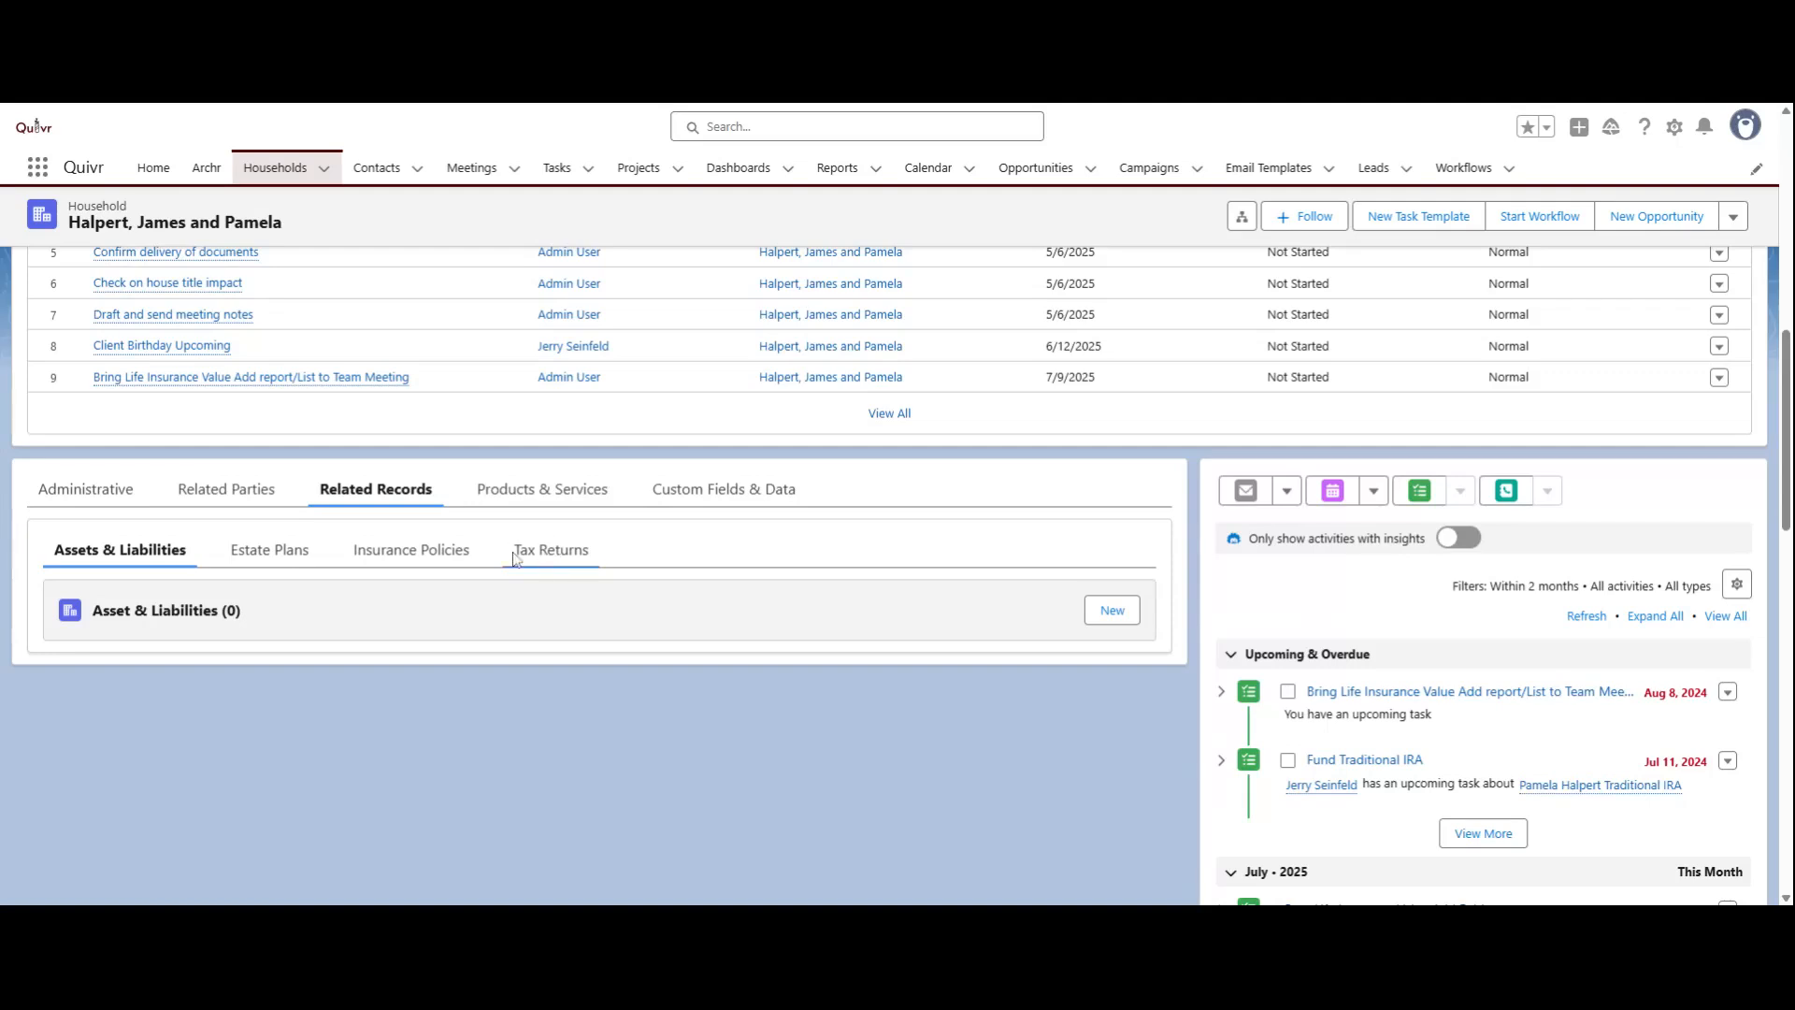
{"action": "scroll", "coordinate": [514, 554], "scroll_direction": "up", "scroll_amount": 1}
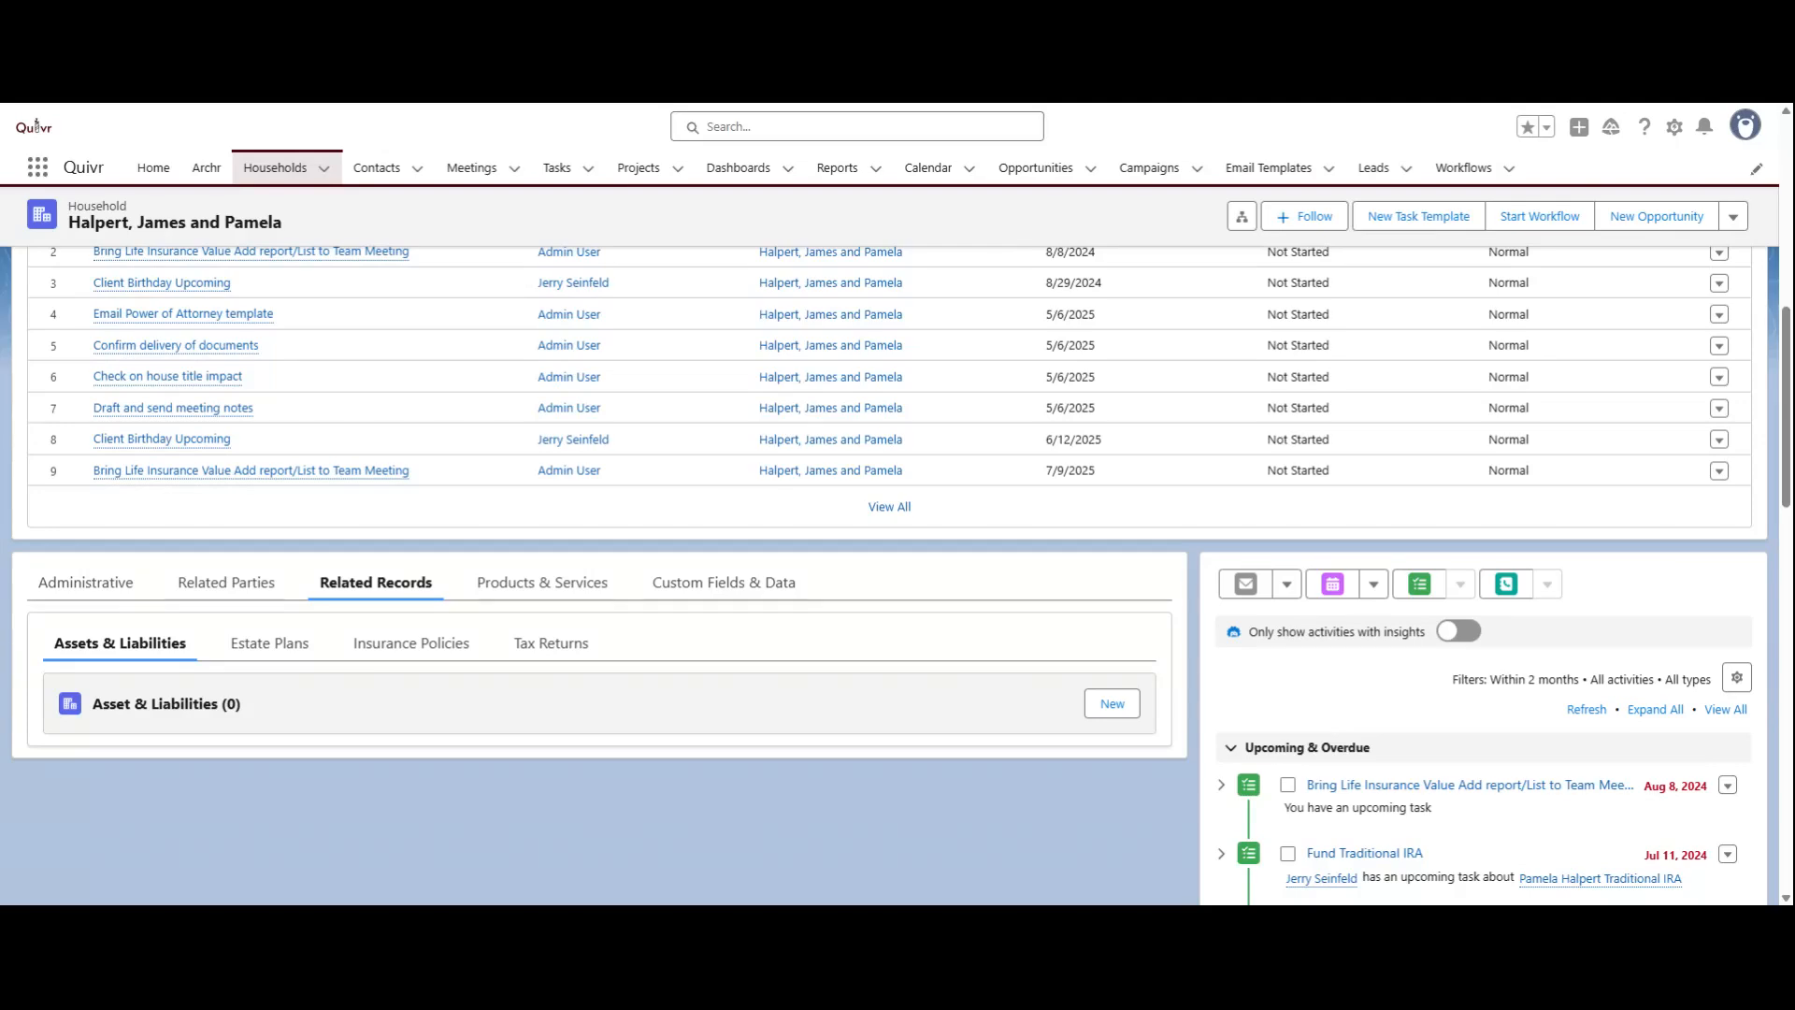
{"action": "scroll", "coordinate": [707, 784], "scroll_direction": "up", "scroll_amount": 8}
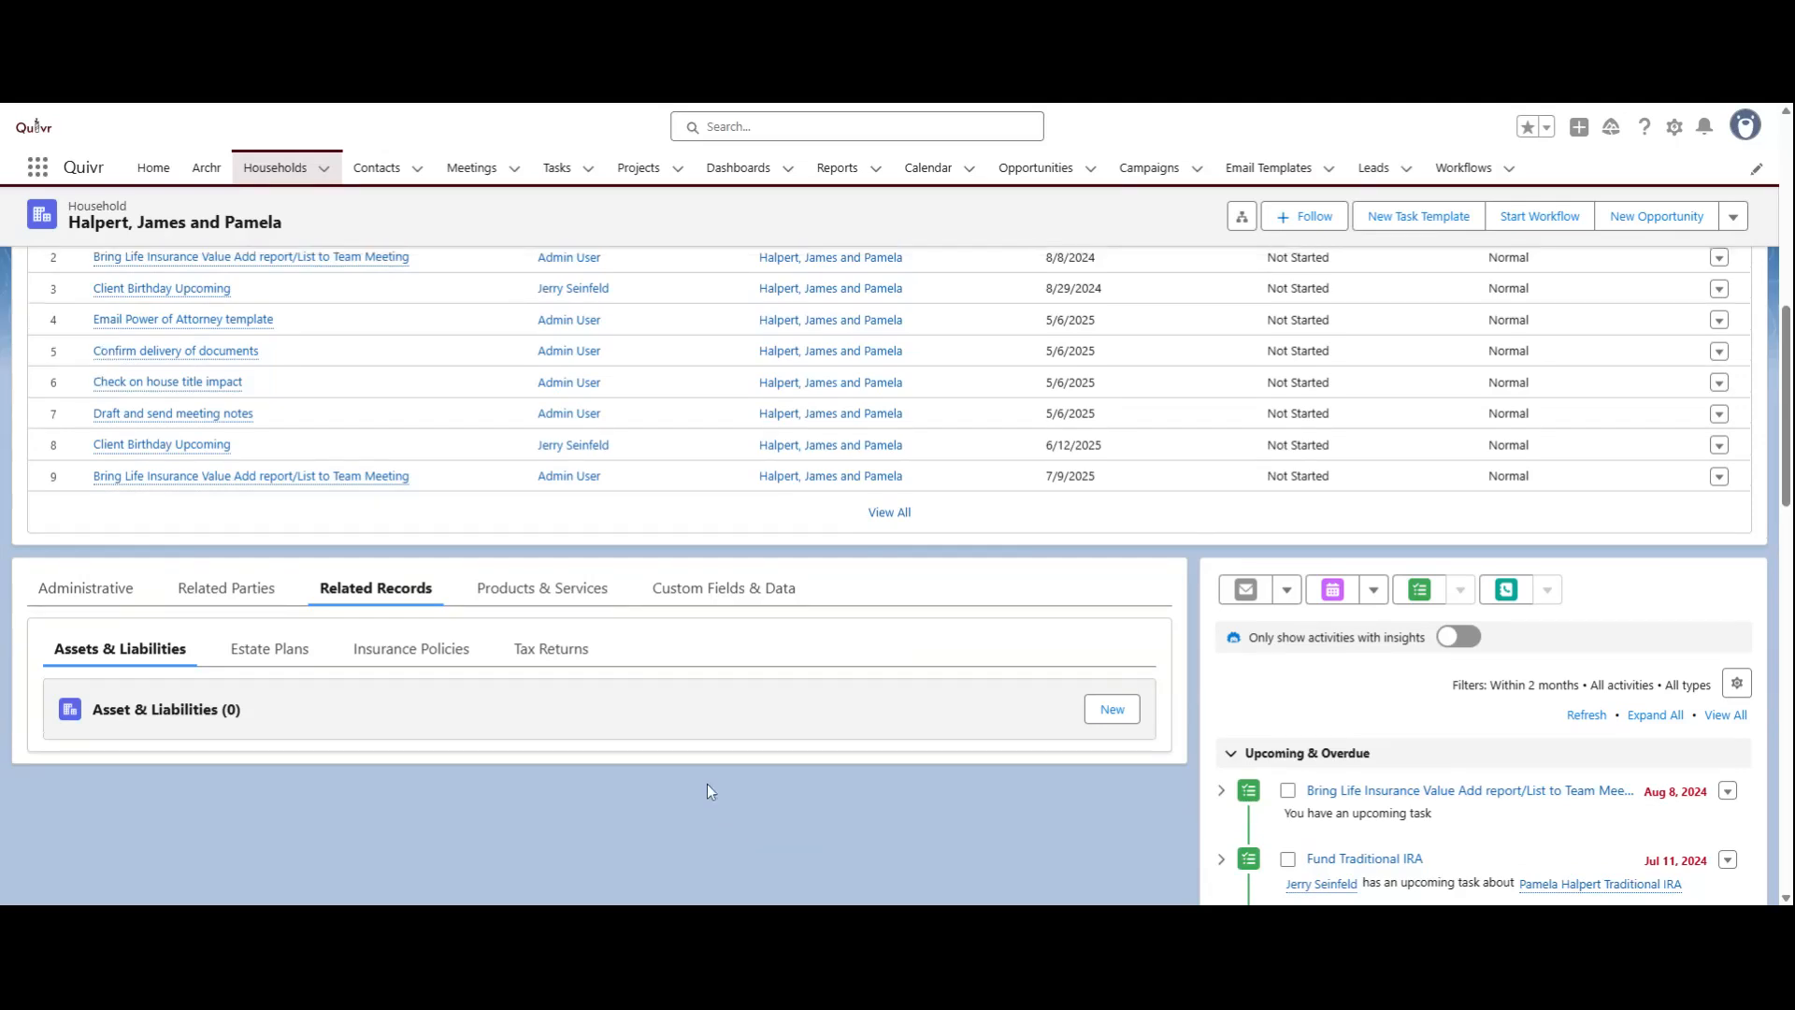
{"action": "scroll", "coordinate": [703, 658], "scroll_direction": "down", "scroll_amount": 10}
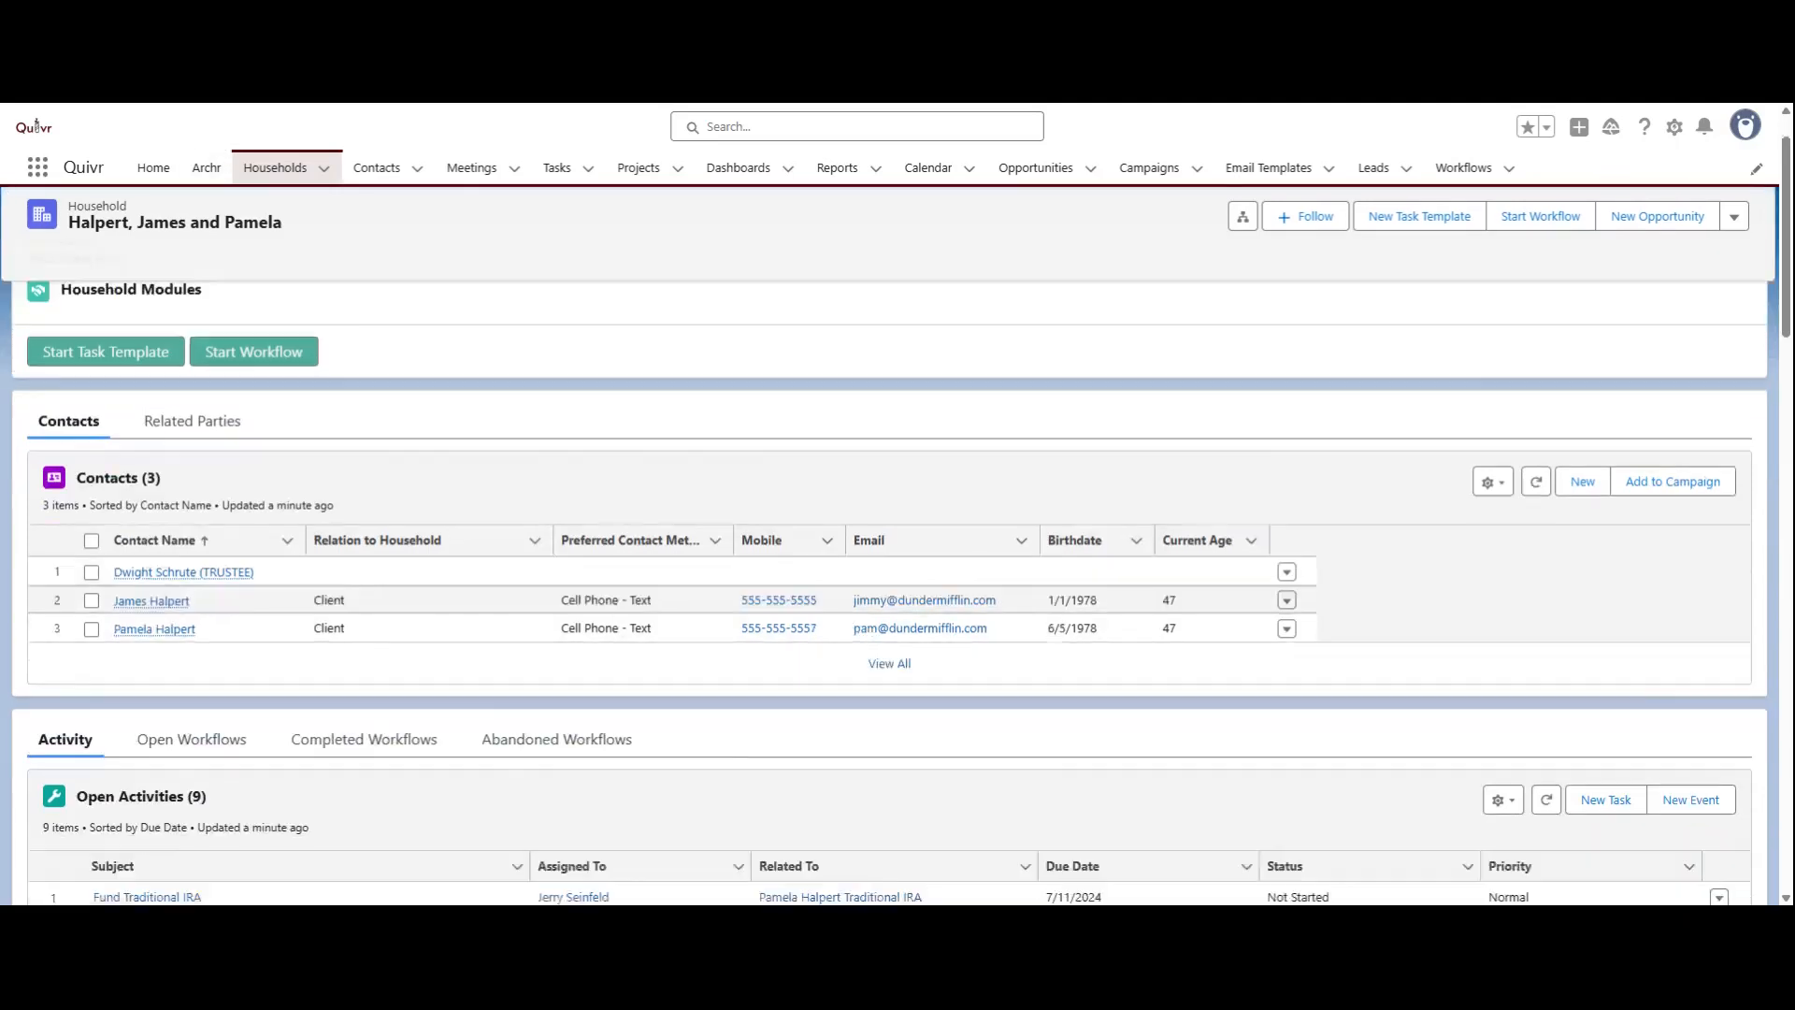
Step: Change the household's record type to Client Household in the administrative information and save the record
{"action": "left_click", "coordinate": [90, 302]}
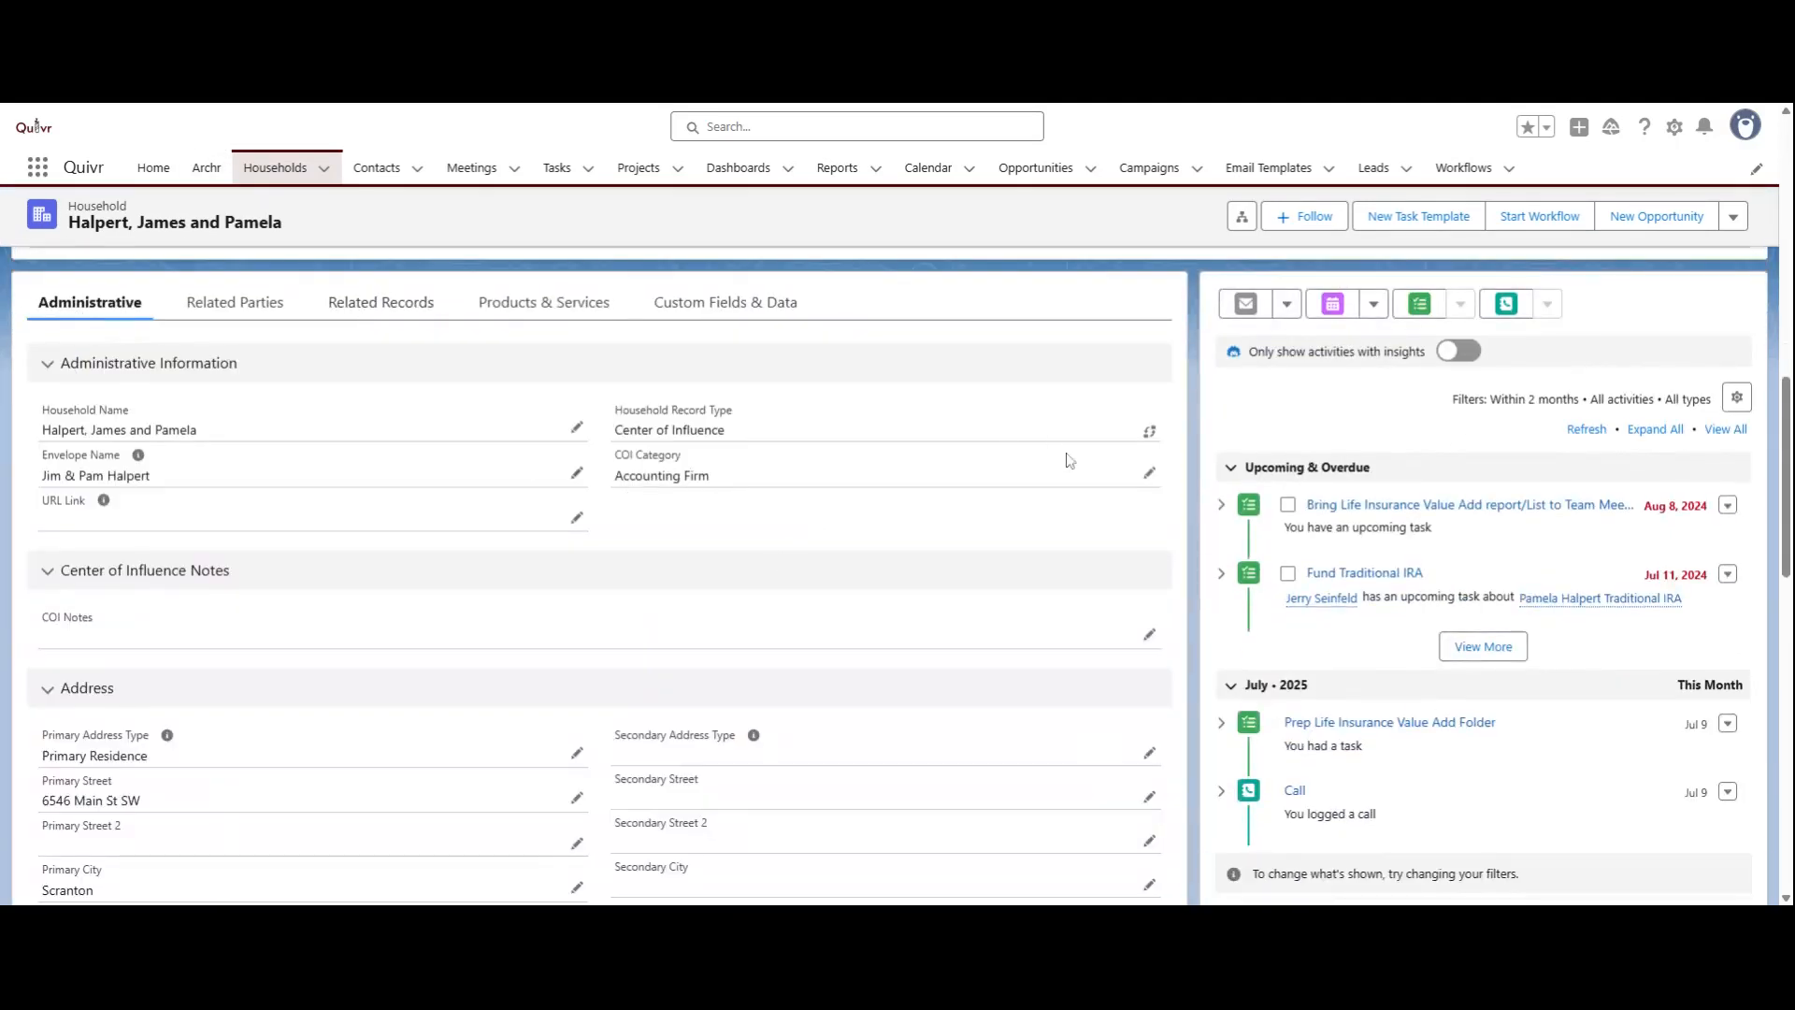
{"action": "left_click", "coordinate": [1150, 431]}
{"action": "left_click", "coordinate": [1155, 796]}
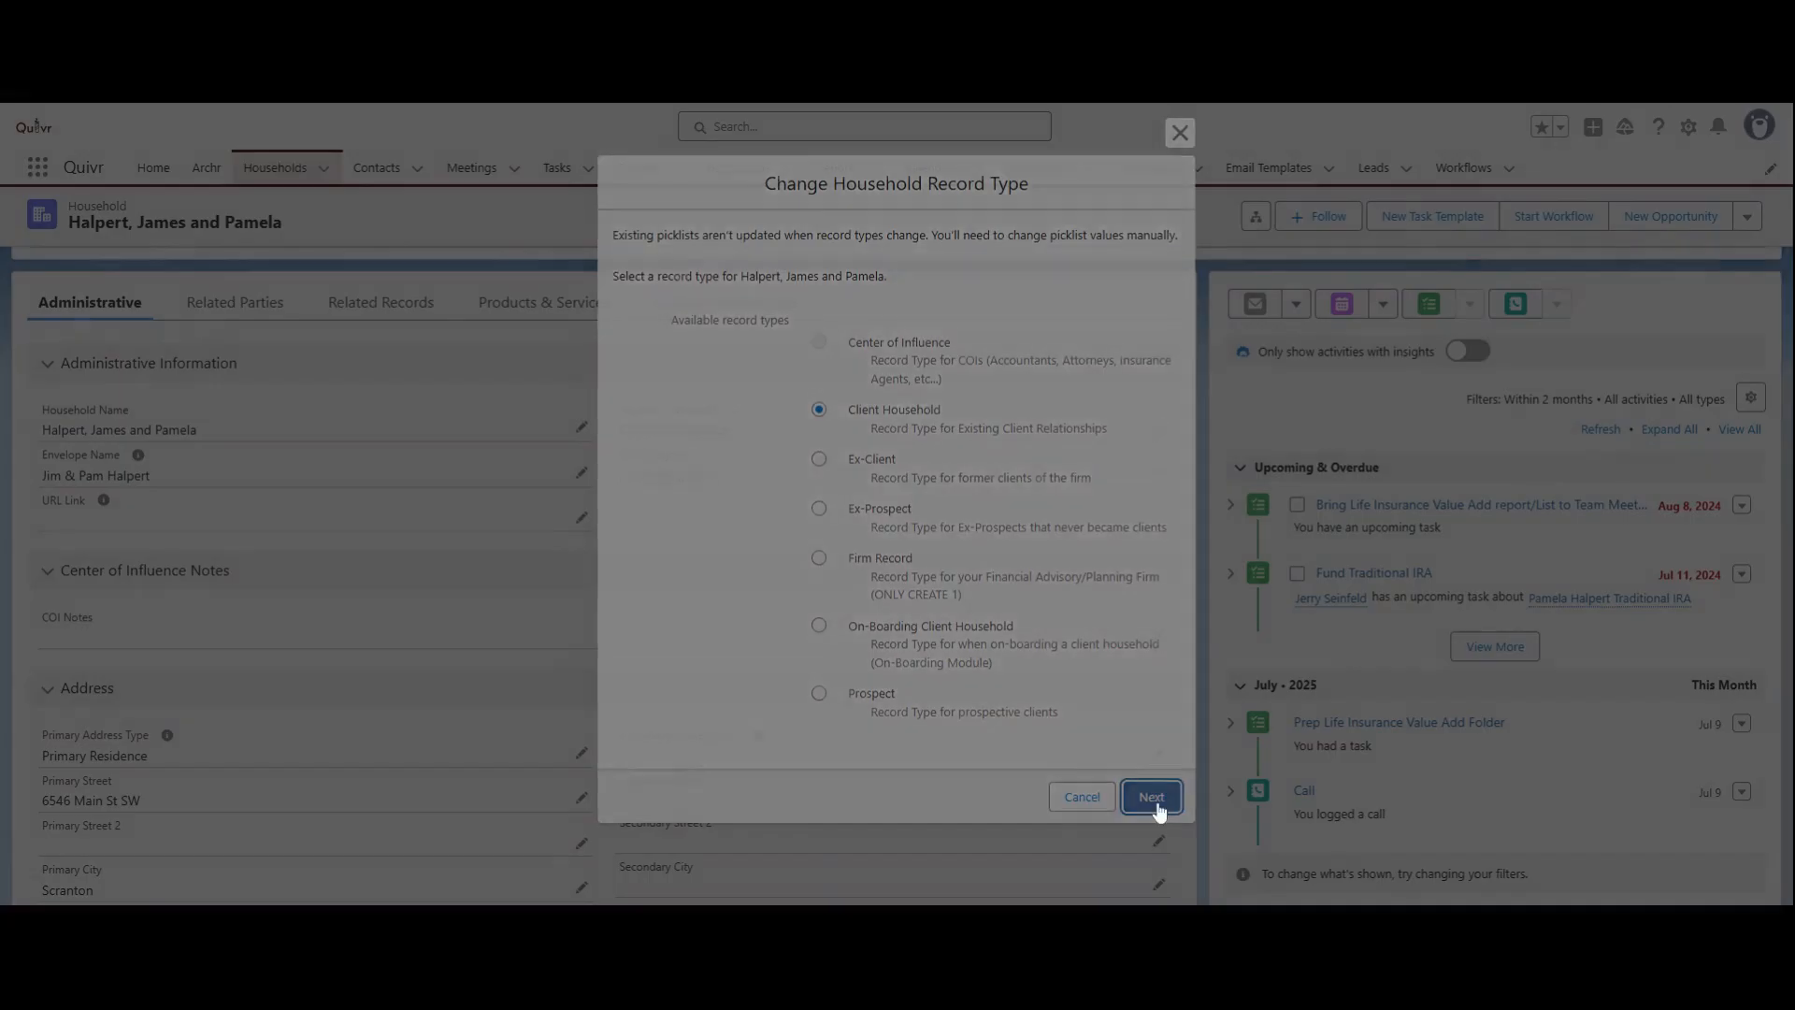
{"action": "left_click", "coordinate": [968, 800]}
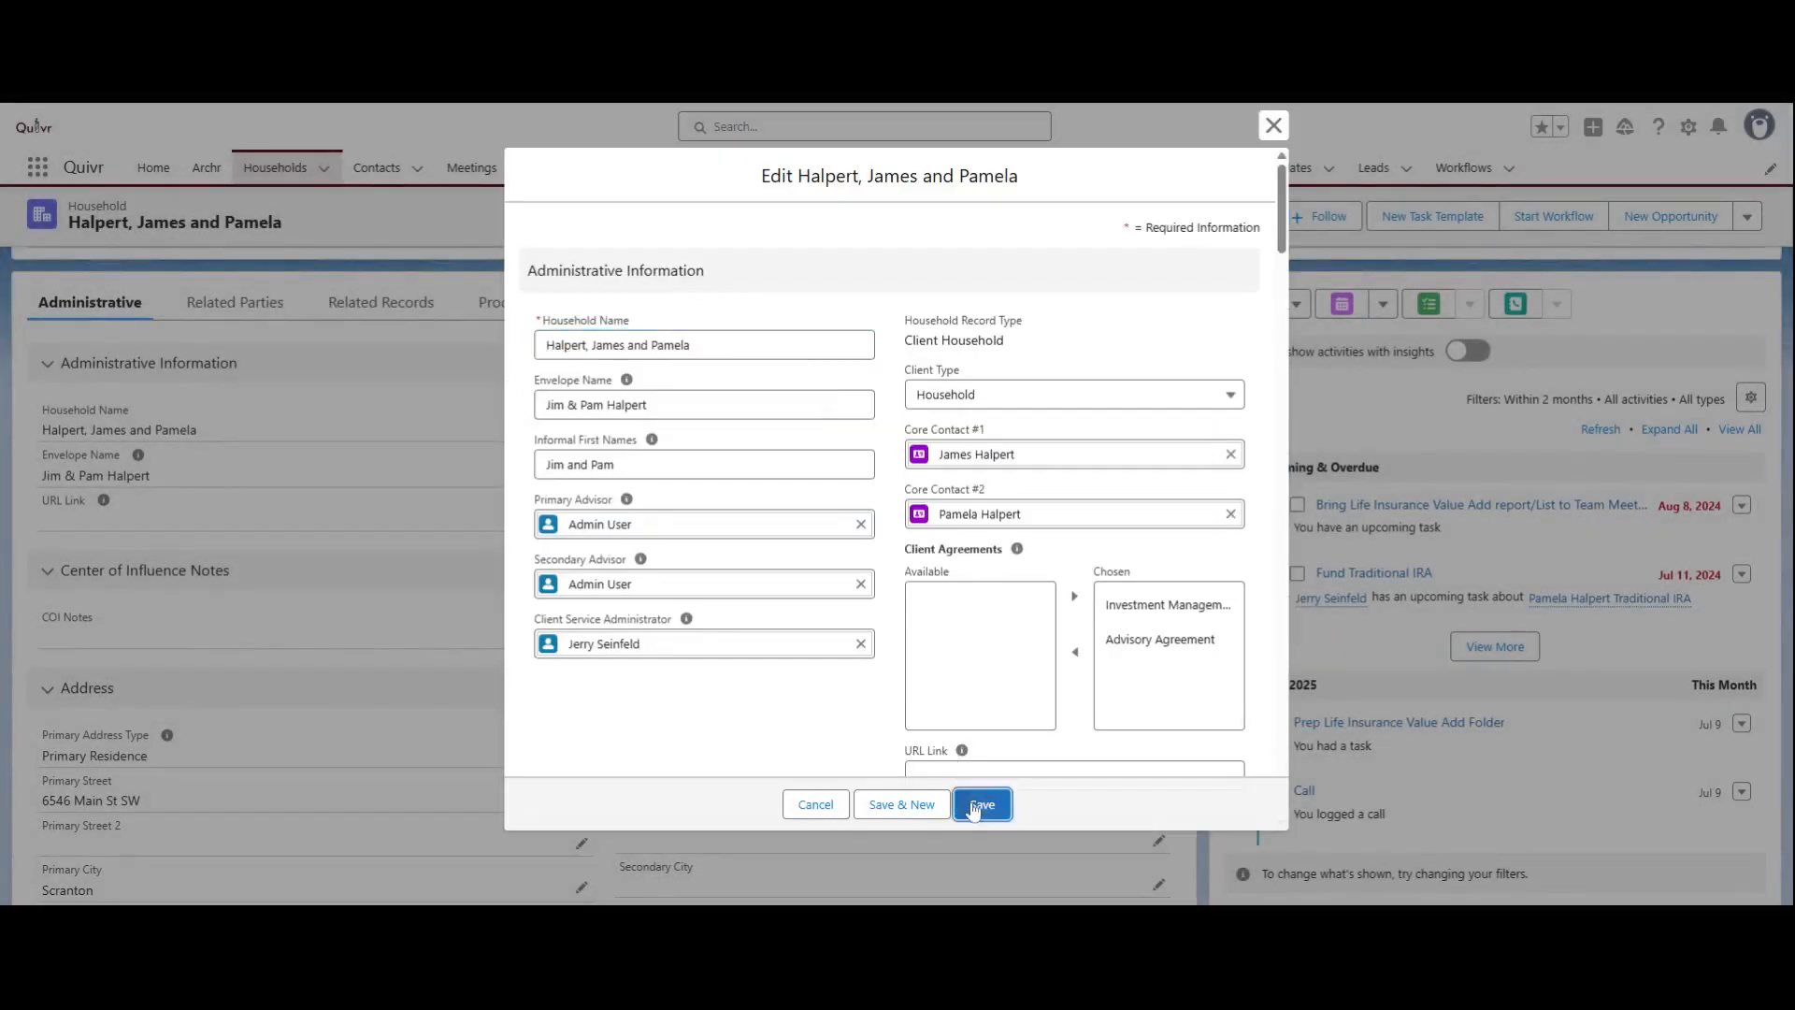
Step: Examine the record types offered for a new household project, selecting Mortgage Project, and cancel without creating it
{"action": "scroll", "coordinate": [669, 576], "scroll_direction": "down", "scroll_amount": 3}
{"action": "scroll", "coordinate": [667, 593], "scroll_direction": "down", "scroll_amount": 5}
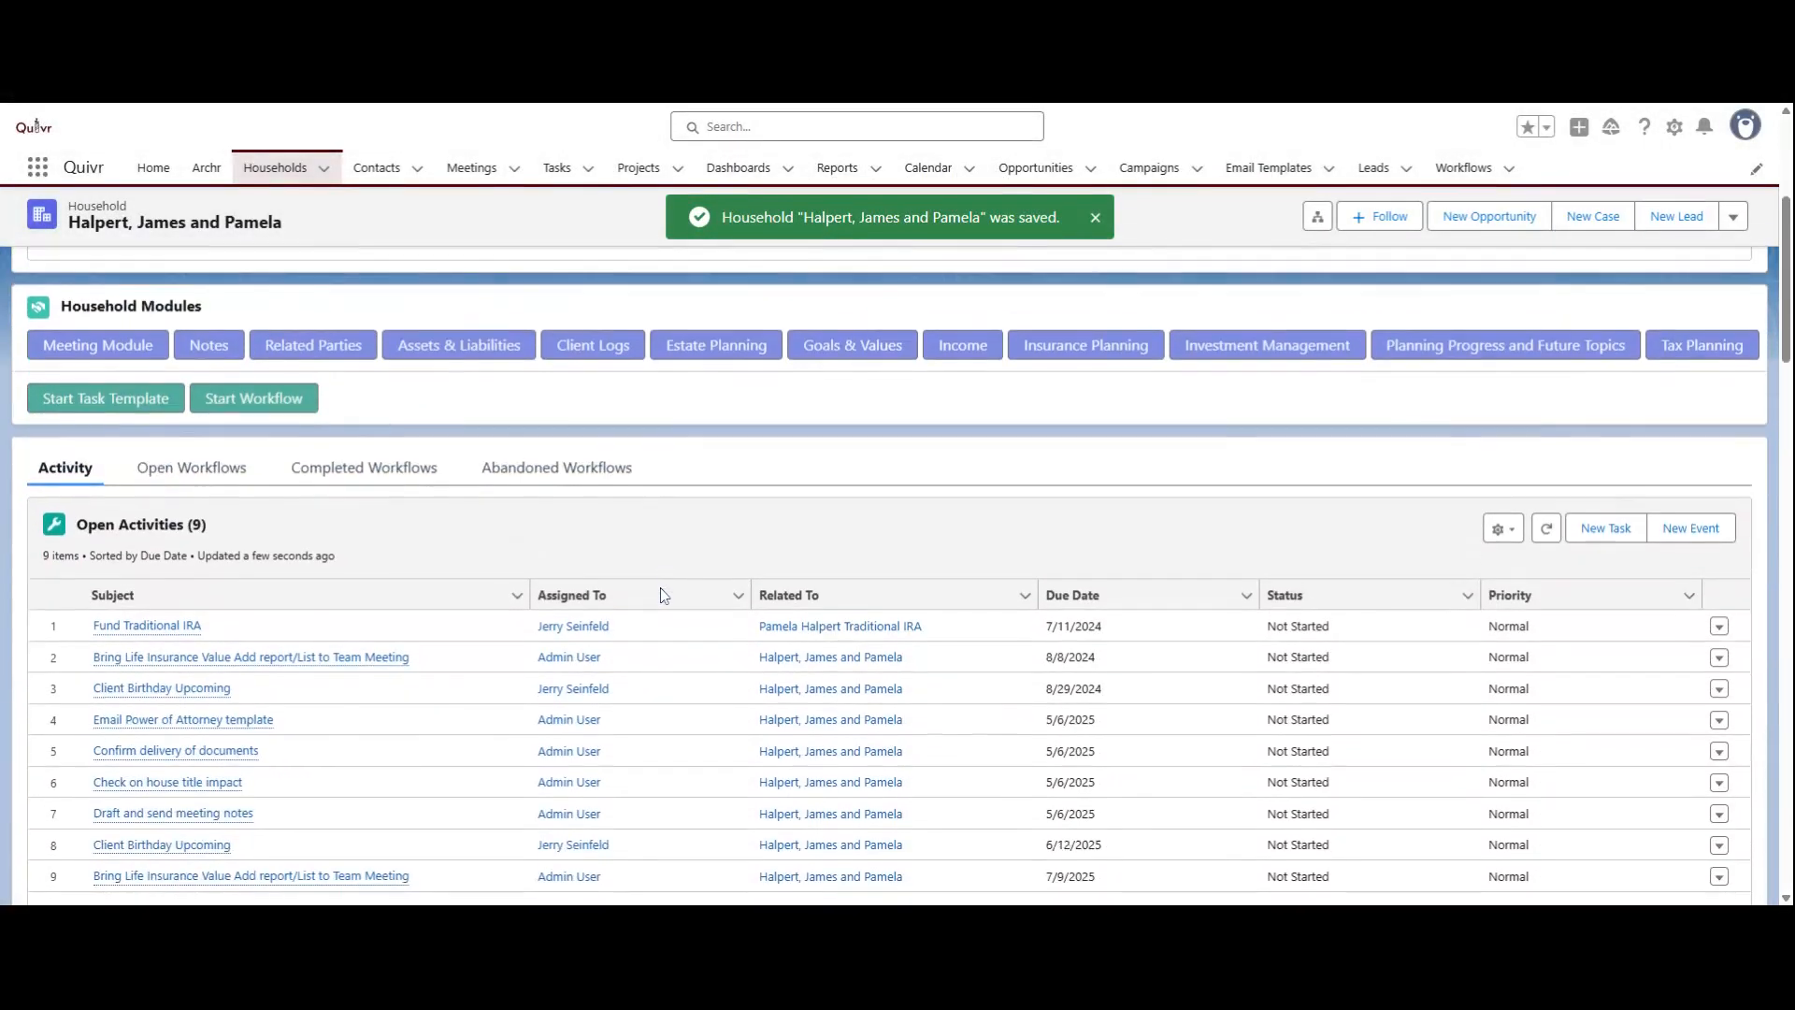
{"action": "scroll", "coordinate": [663, 595], "scroll_direction": "down", "scroll_amount": 1}
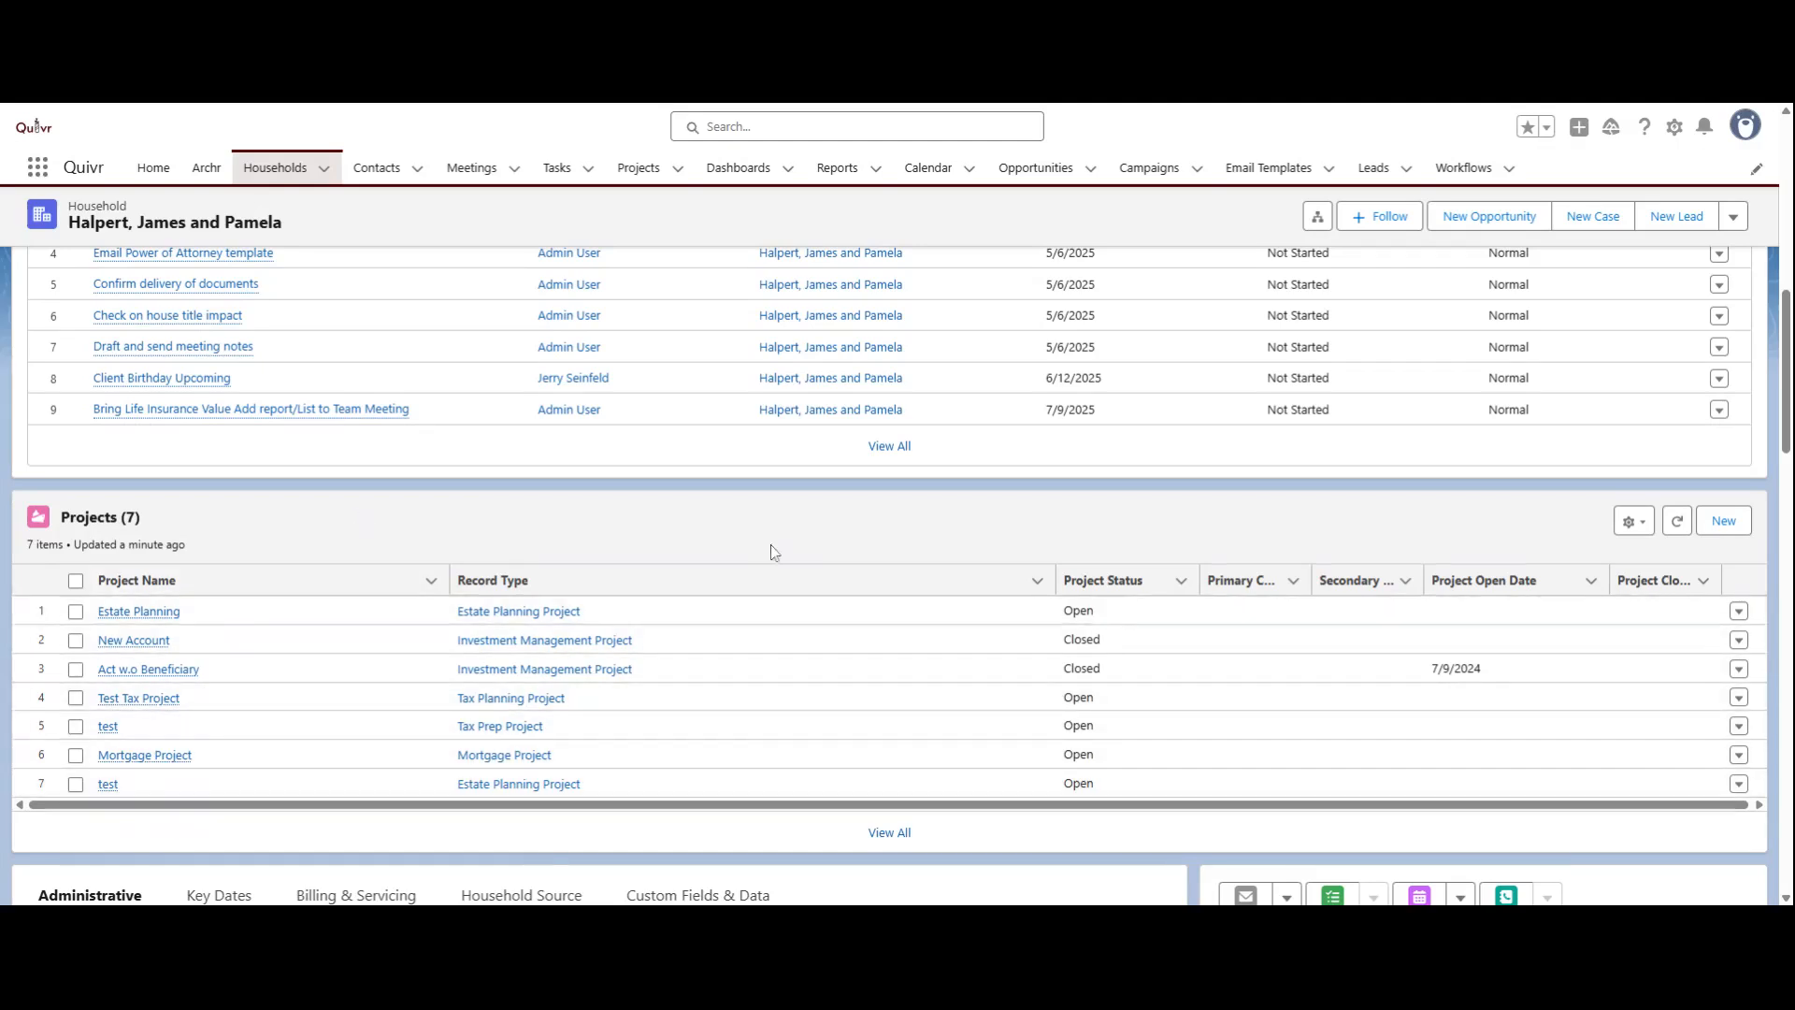
{"action": "left_click", "coordinate": [1724, 521]}
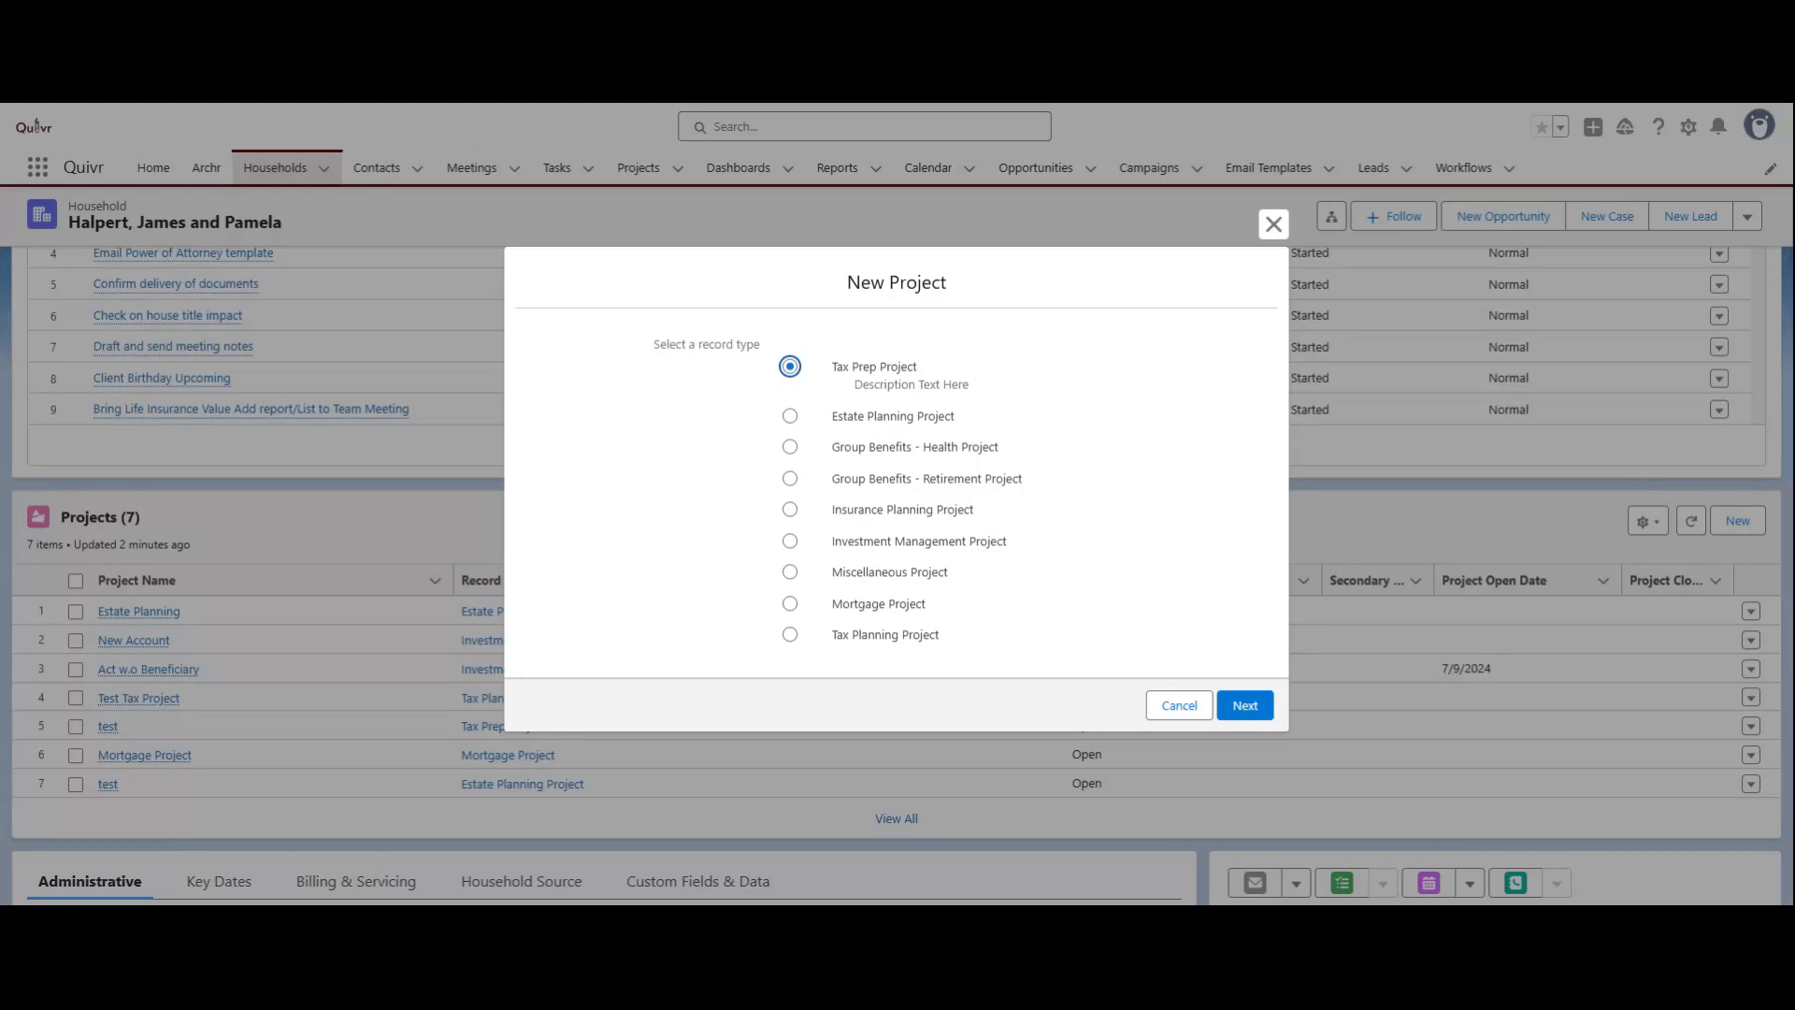
{"action": "left_click", "coordinate": [790, 603]}
{"action": "left_click", "coordinate": [1154, 705]}
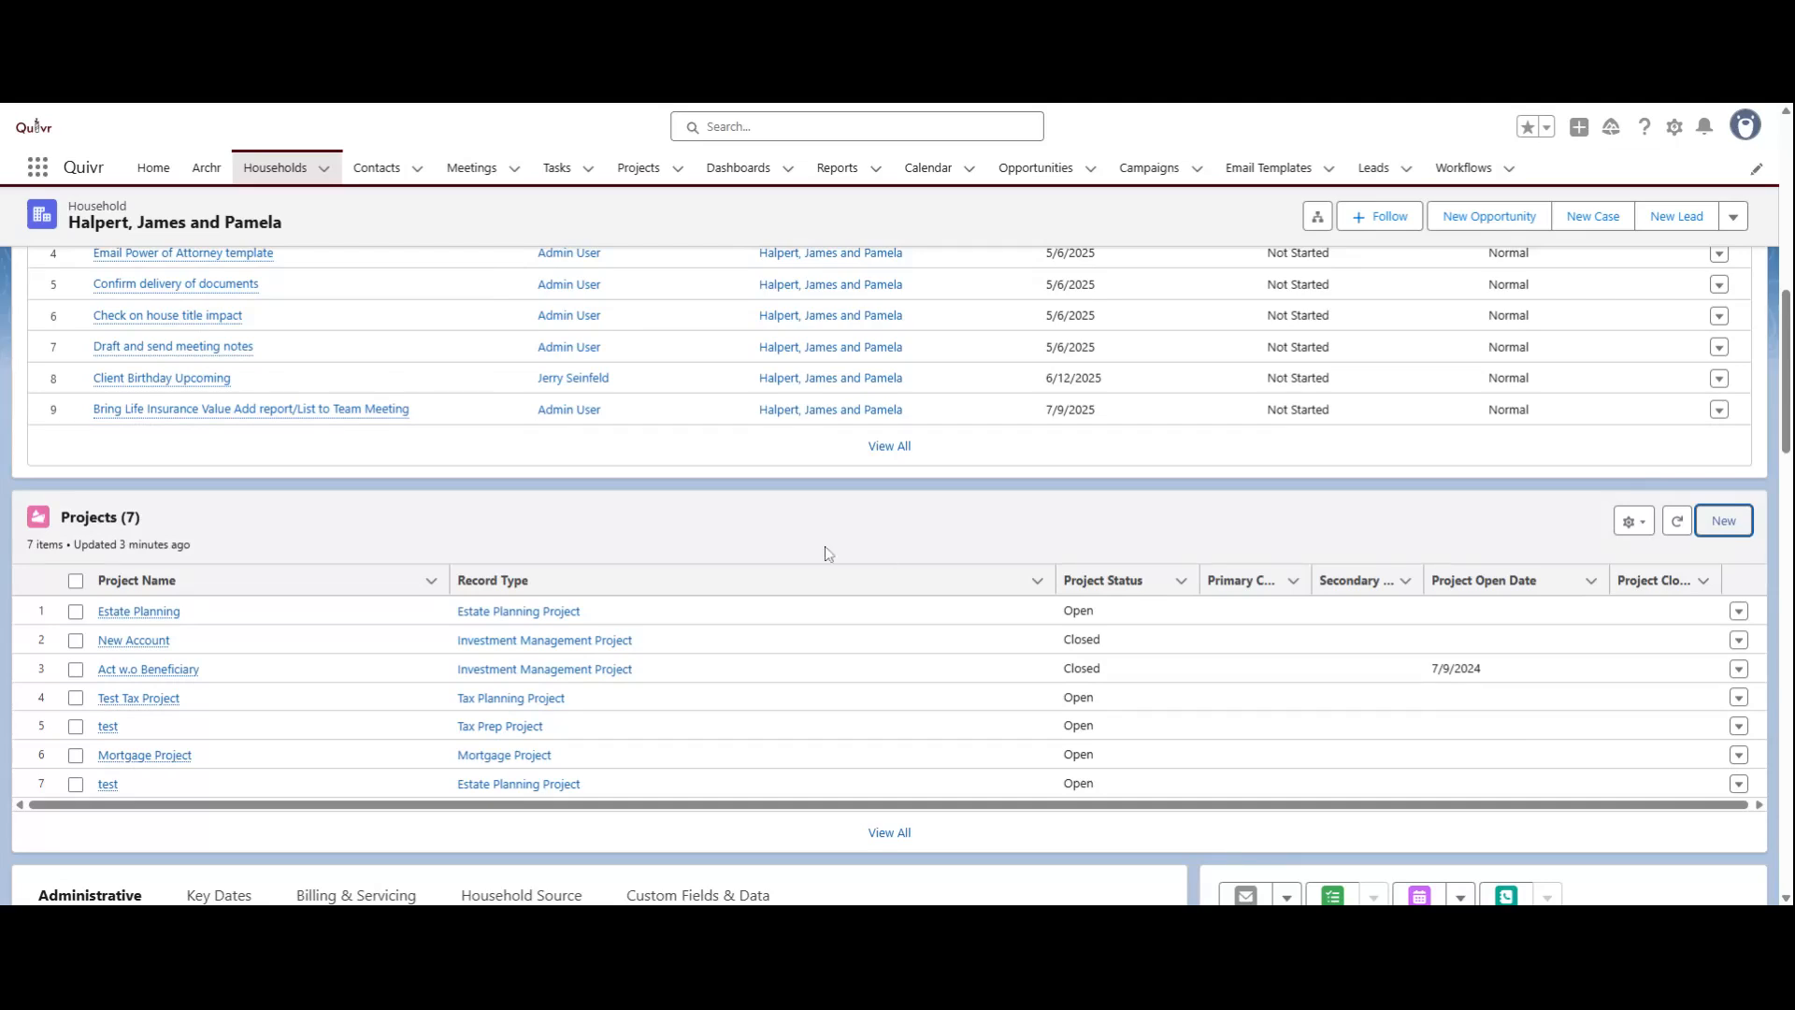
Step: Examine the Client Household page's contacts, household modules, open activities, projects and administrative information
{"action": "scroll", "coordinate": [761, 545], "scroll_direction": "up", "scroll_amount": 1}
{"action": "scroll", "coordinate": [652, 589], "scroll_direction": "up", "scroll_amount": 5}
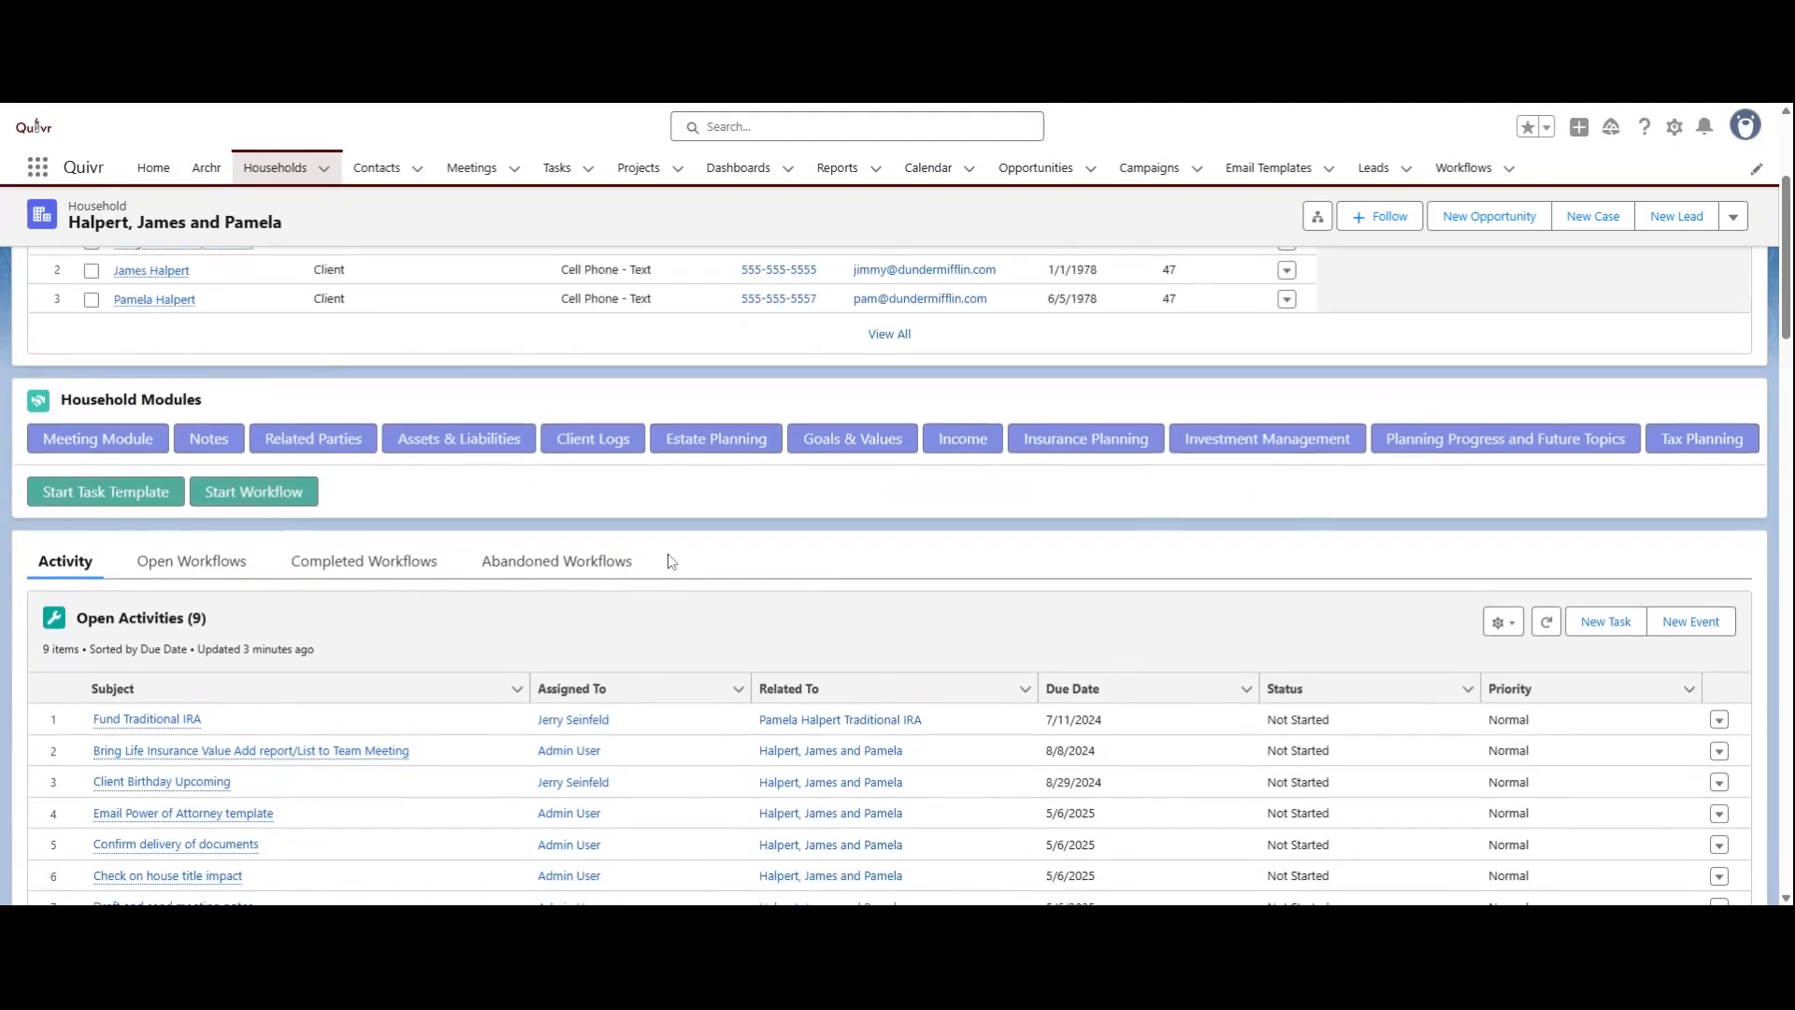
{"action": "scroll", "coordinate": [692, 552], "scroll_direction": "up", "scroll_amount": 2}
{"action": "scroll", "coordinate": [719, 541], "scroll_direction": "up", "scroll_amount": 1}
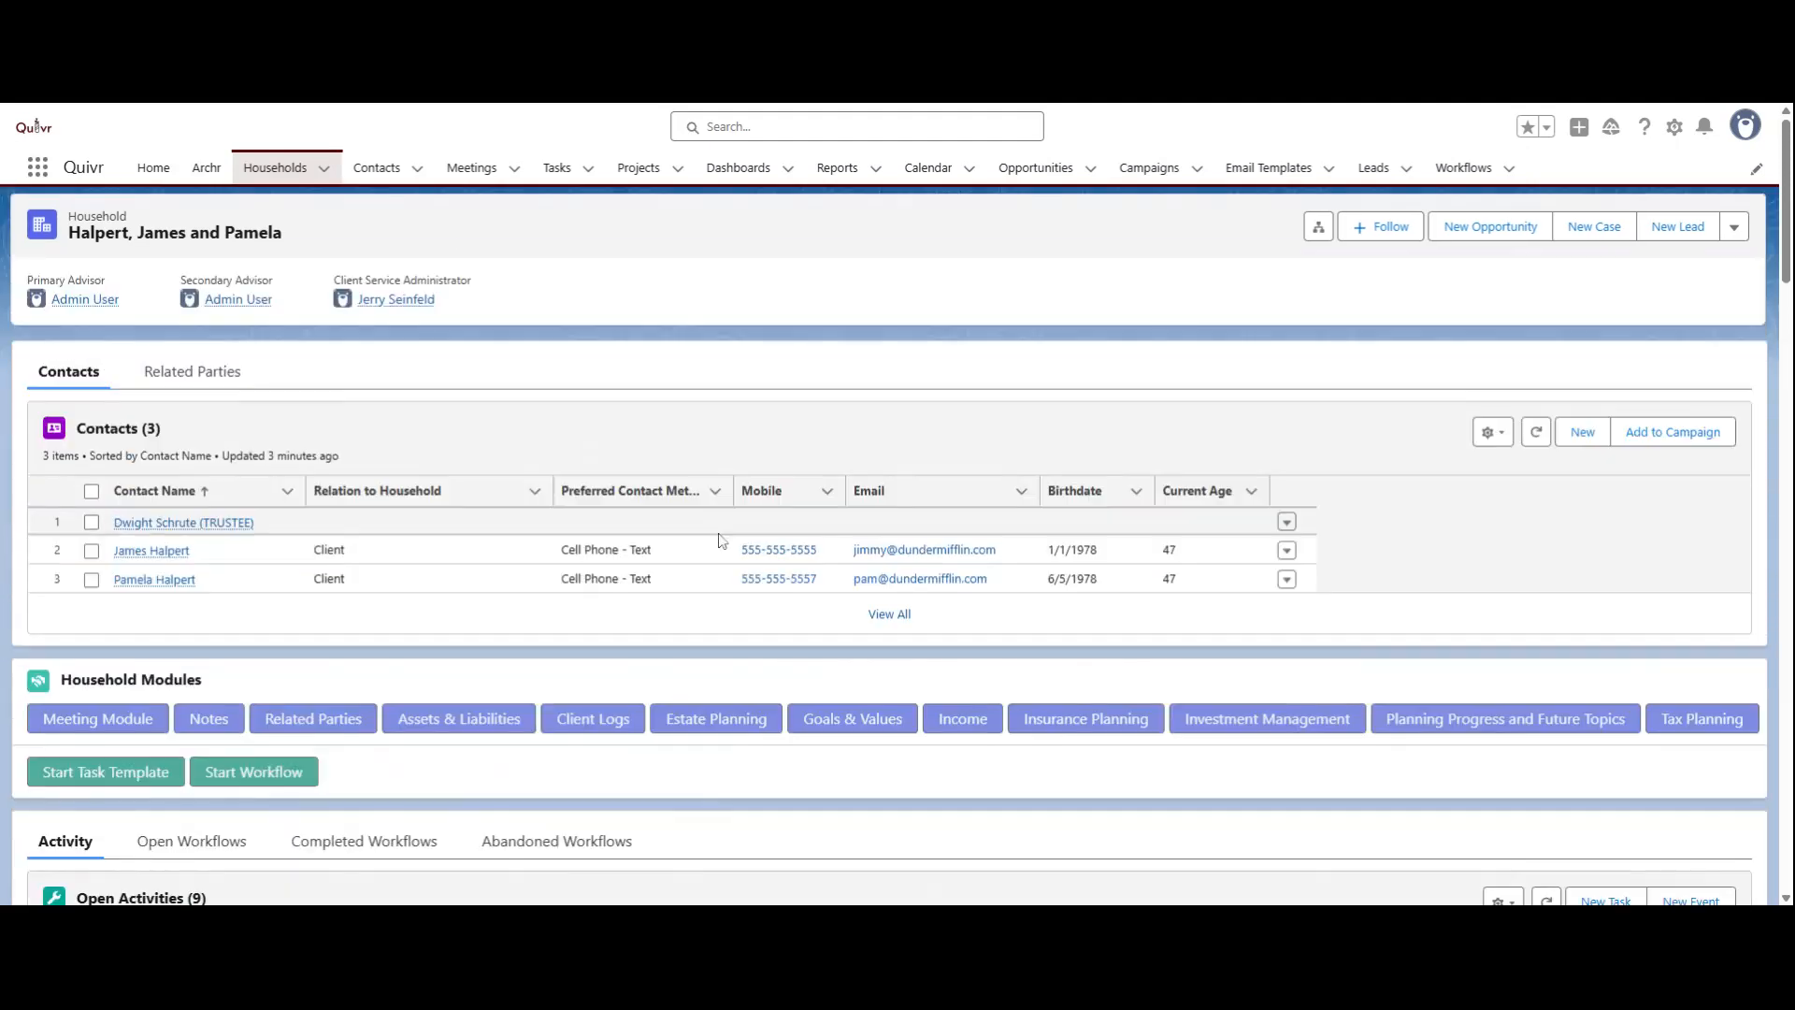
{"action": "scroll", "coordinate": [720, 542], "scroll_direction": "down", "scroll_amount": 1}
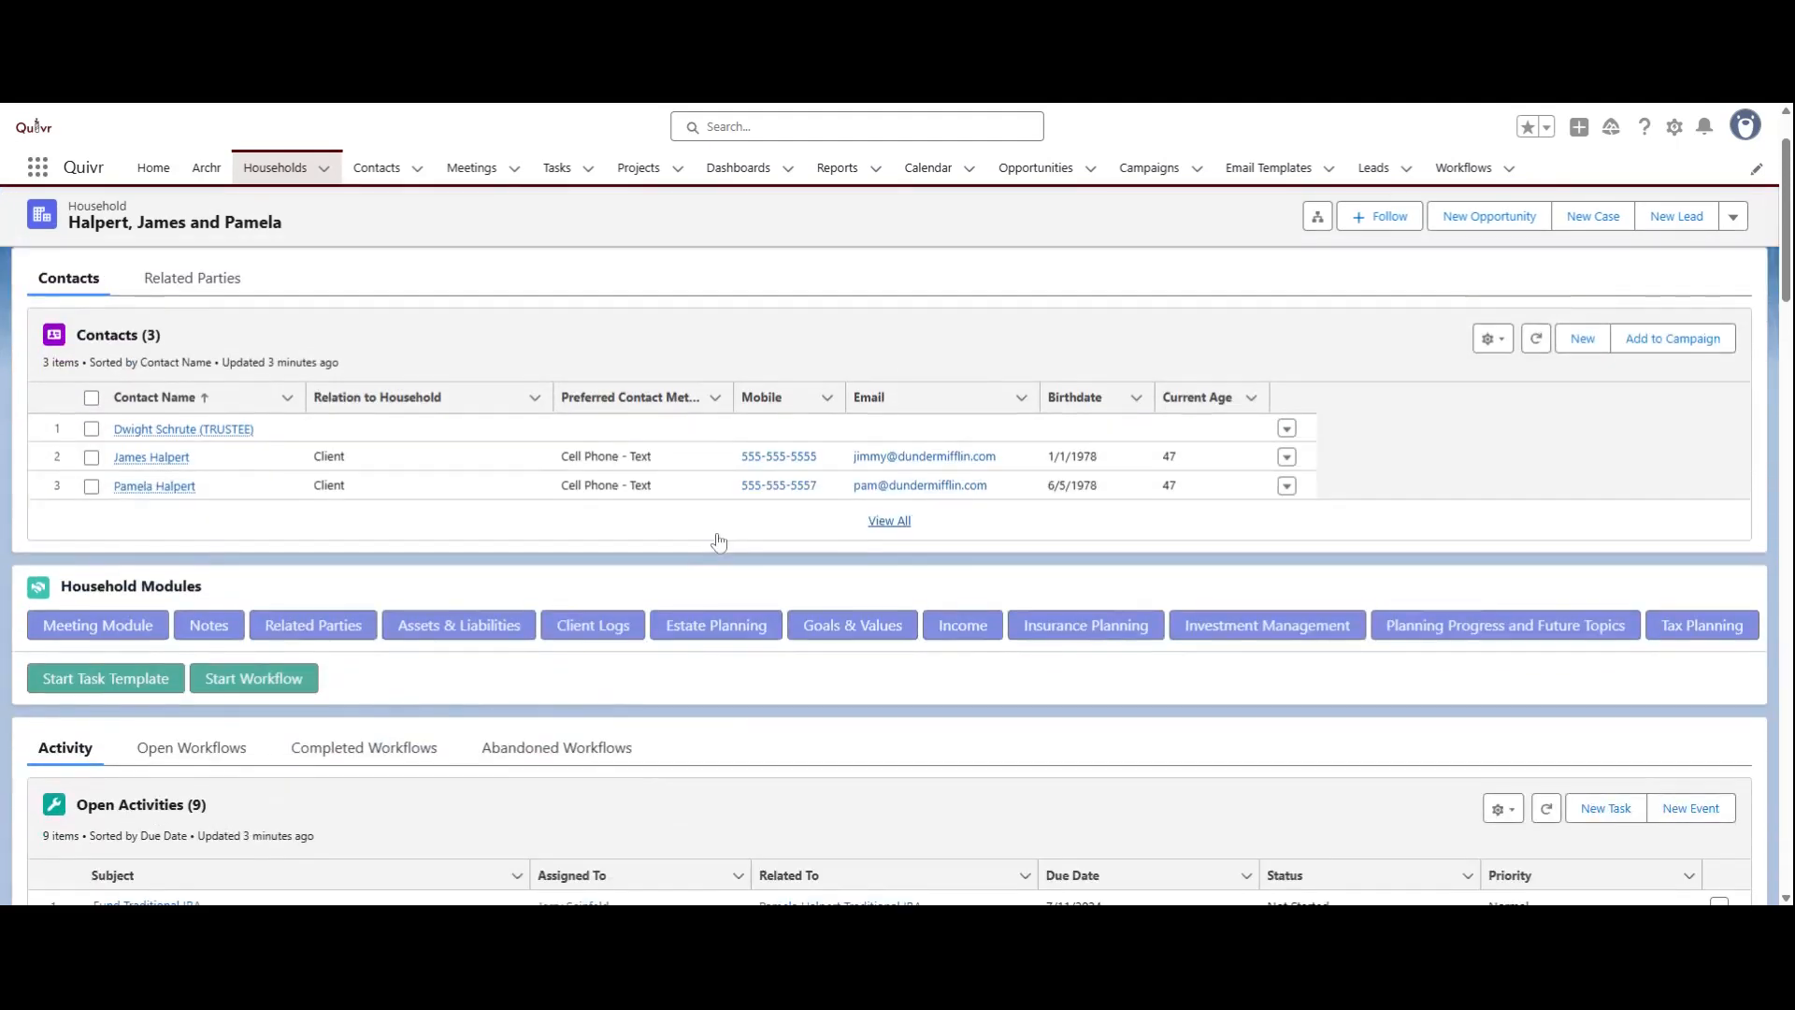
{"action": "scroll", "coordinate": [719, 542], "scroll_direction": "down", "scroll_amount": 8}
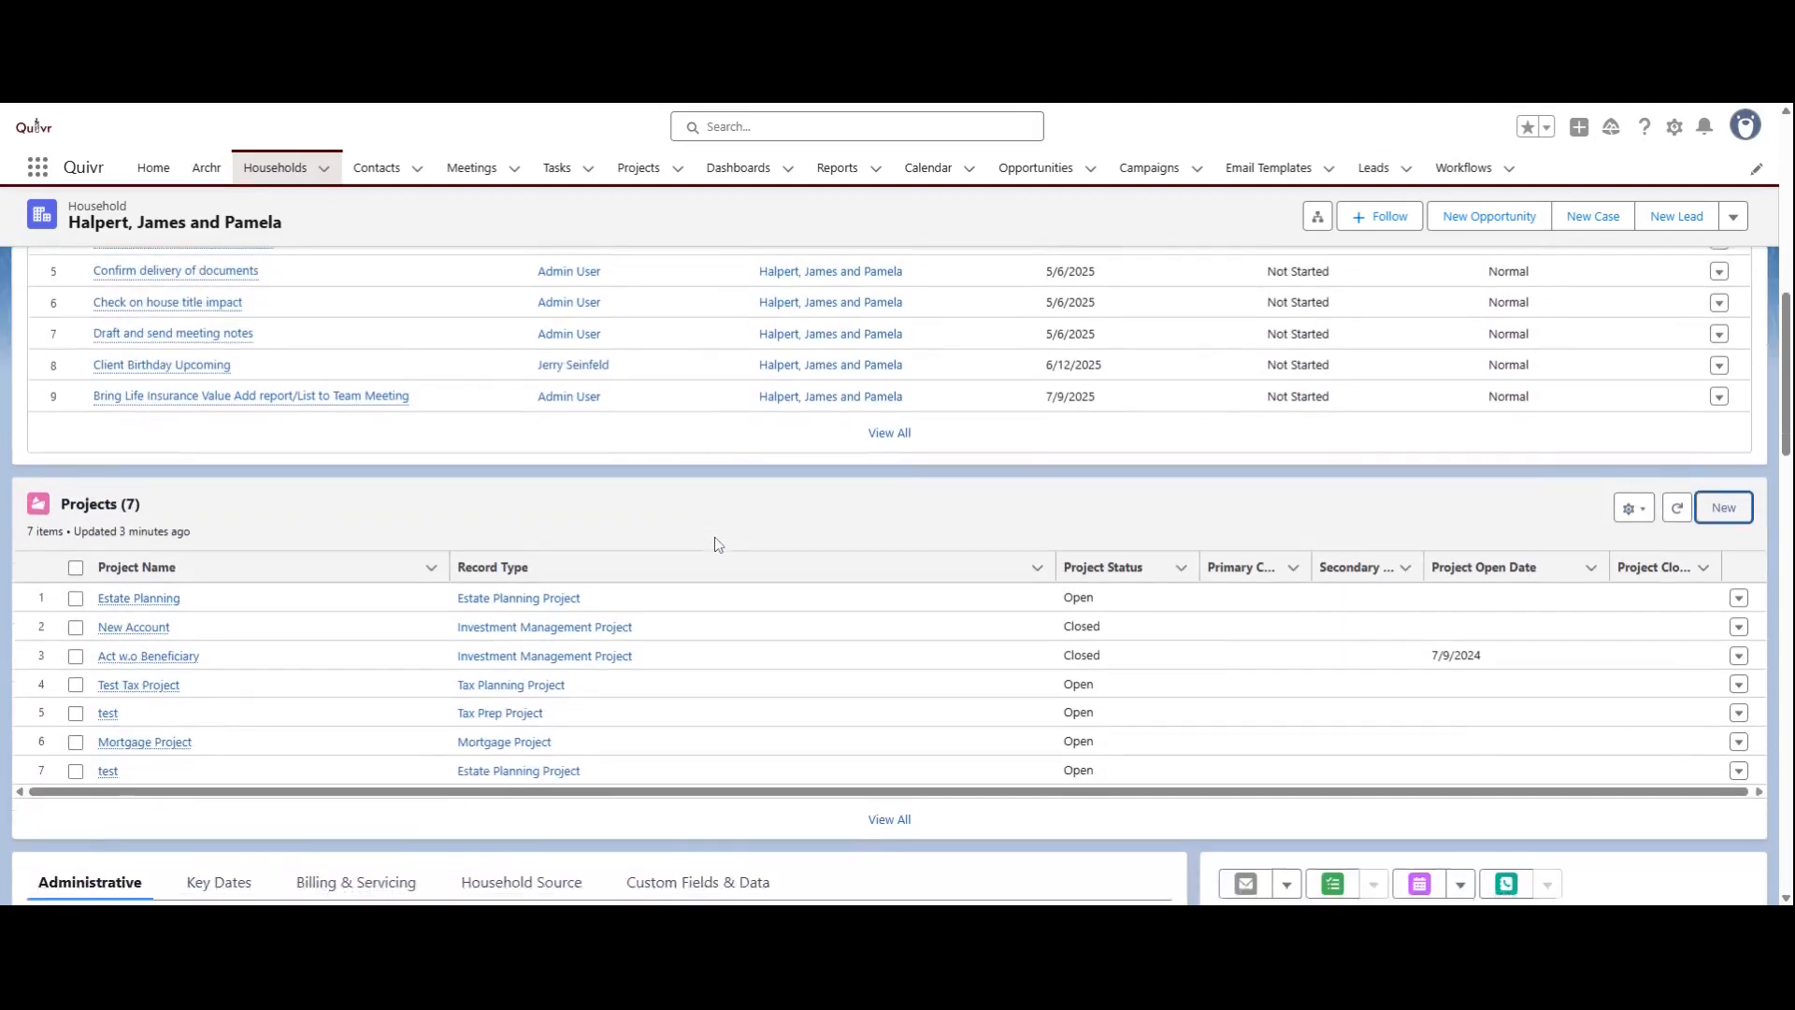
{"action": "scroll", "coordinate": [719, 544], "scroll_direction": "down", "scroll_amount": 3}
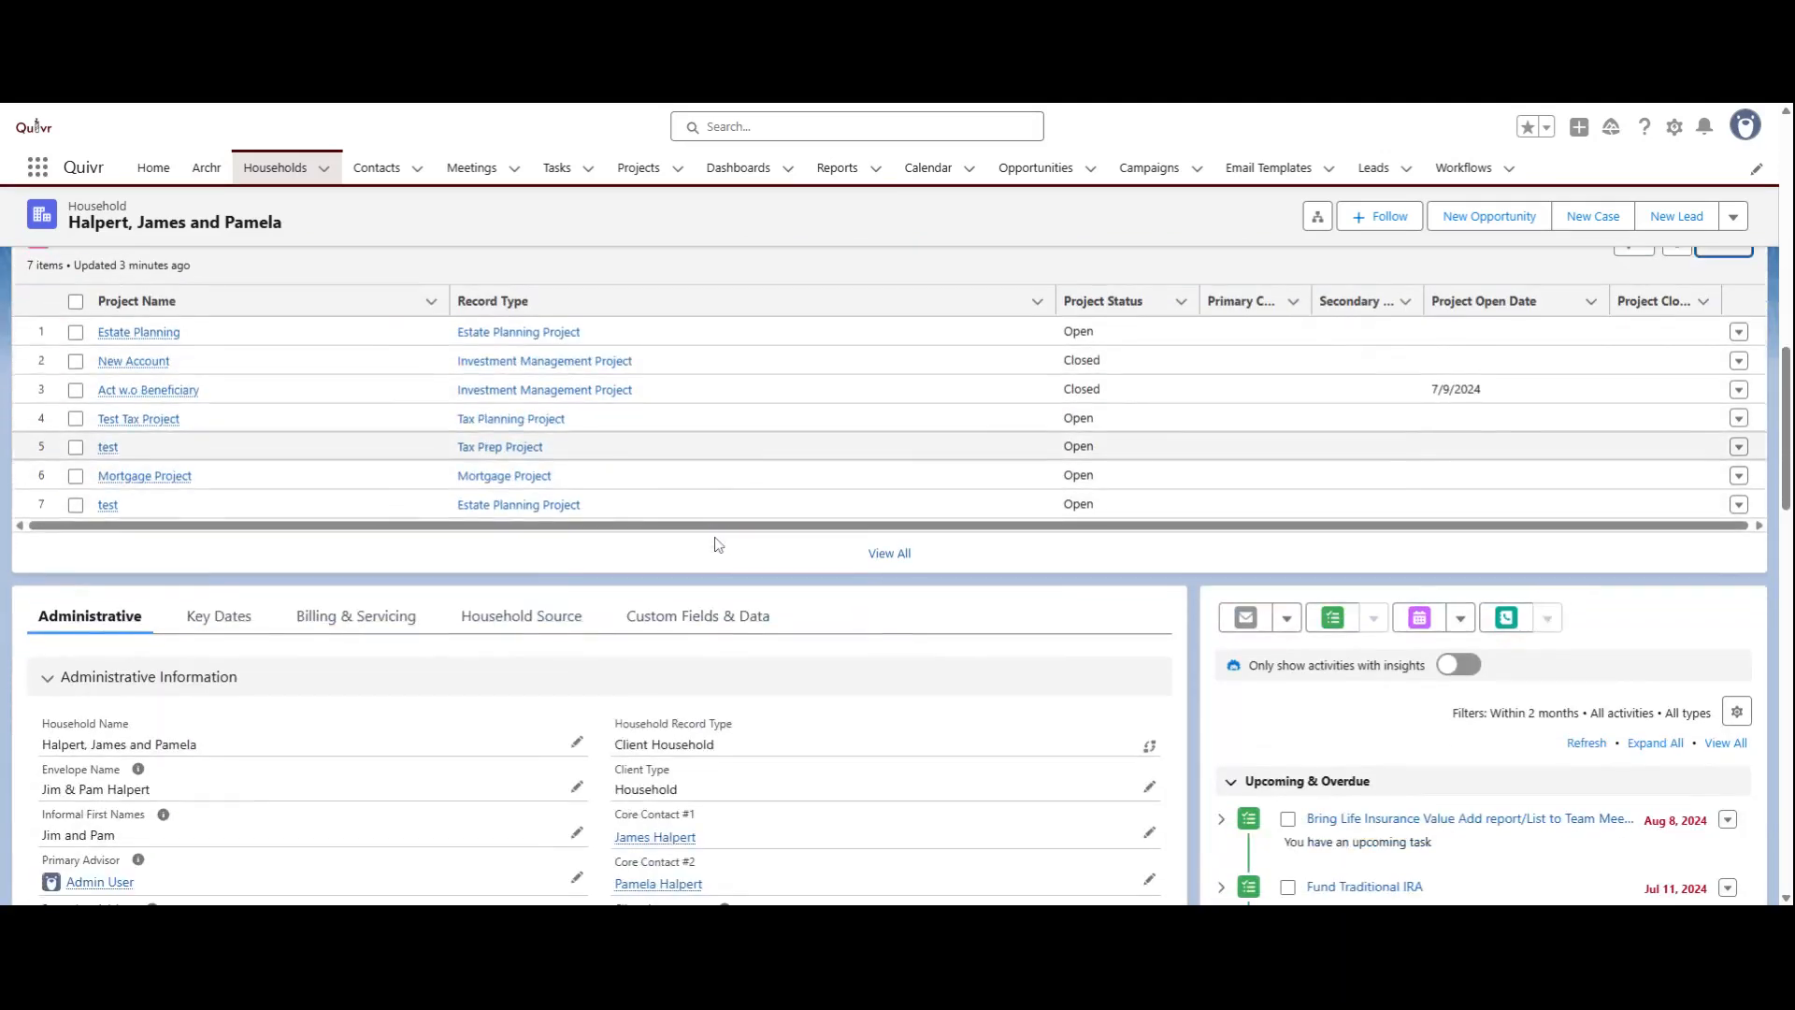